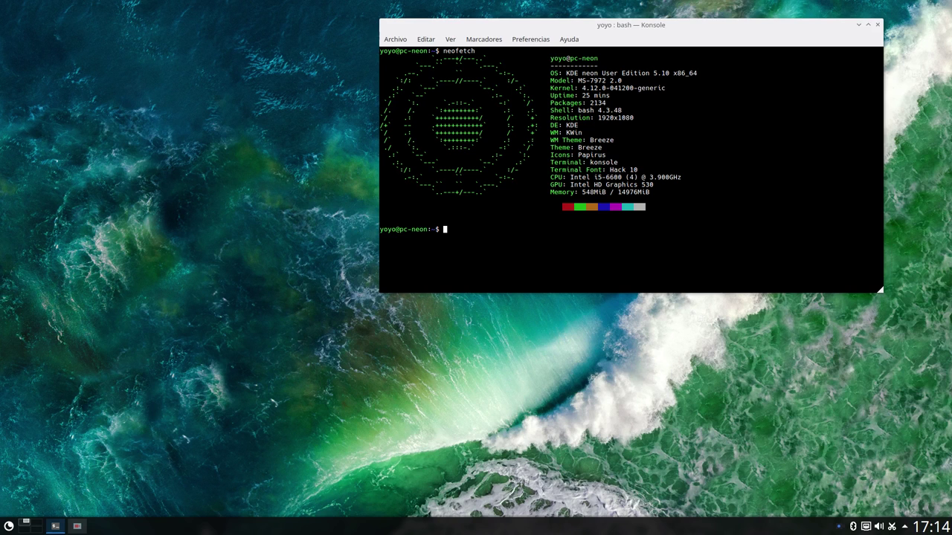
Minimize the terminal and open Preferencias del sistema, fitting it as a smaller window near the centre of the desktop
{"action": "left_click", "coordinate": [858, 25]}
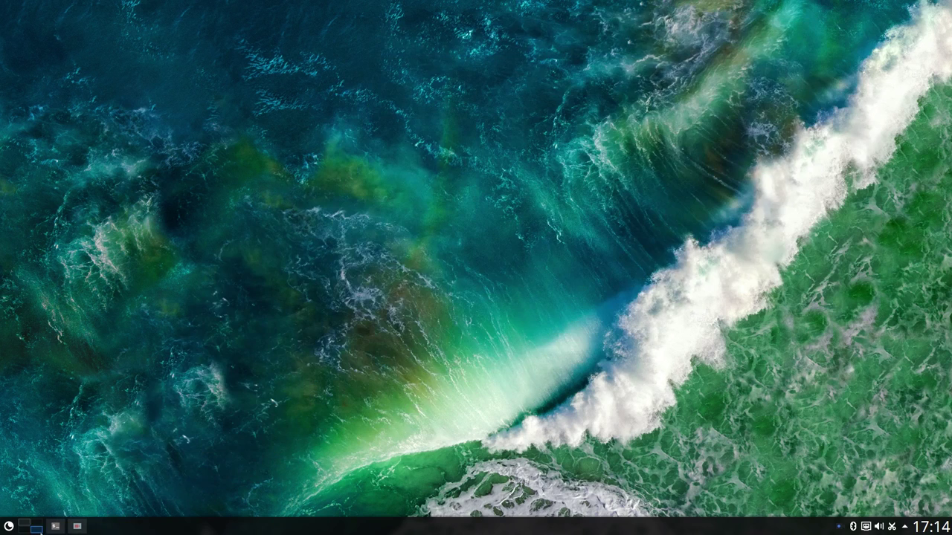
{"action": "left_click", "coordinate": [8, 526]}
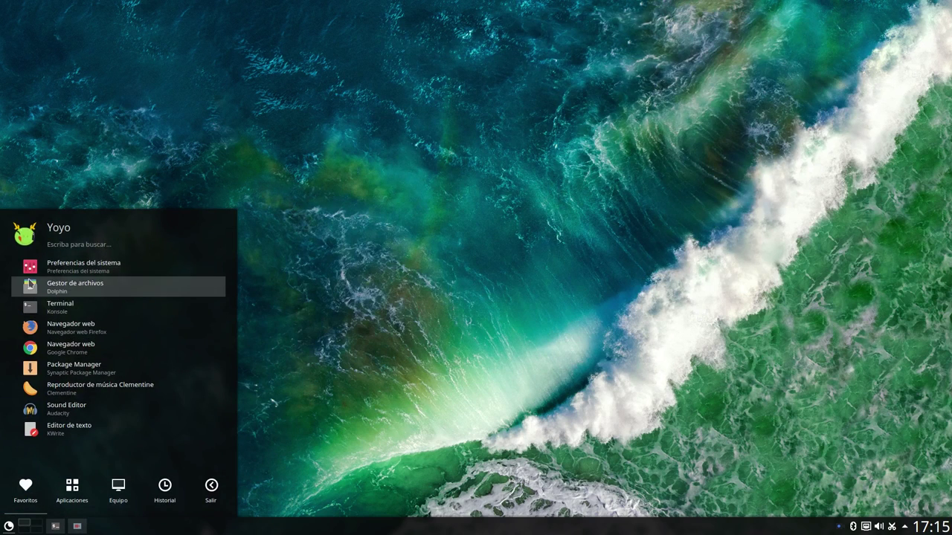
{"action": "left_click", "coordinate": [34, 252]}
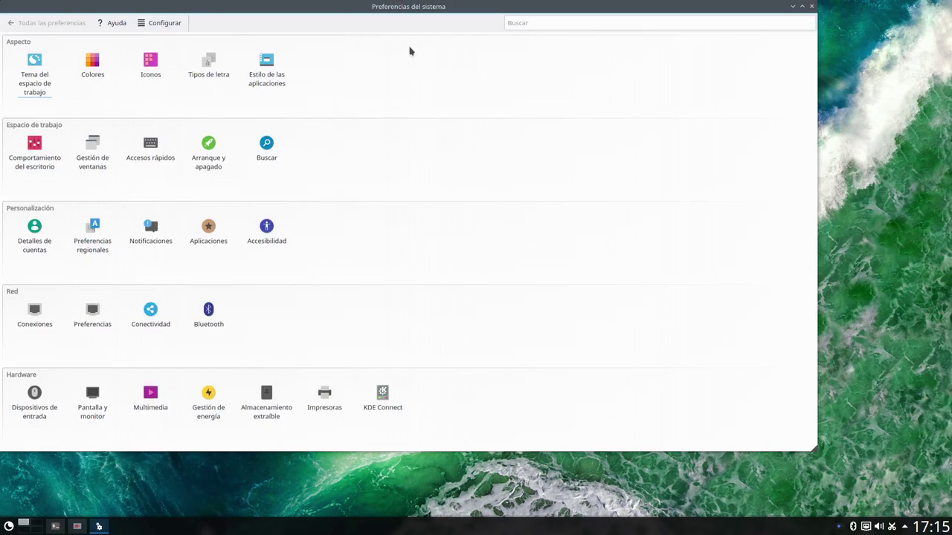
{"action": "left_click_drag", "start_coordinate": [394, 7], "coordinate": [513, 26]}
{"action": "left_click_drag", "start_coordinate": [936, 470], "coordinate": [810, 418]}
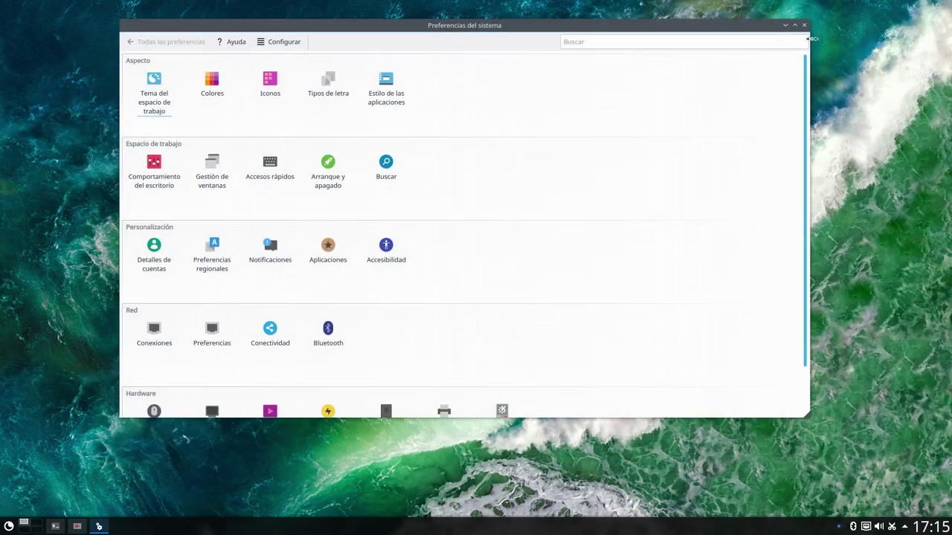
{"action": "left_click", "coordinate": [785, 25]}
{"action": "left_click", "coordinate": [8, 526]}
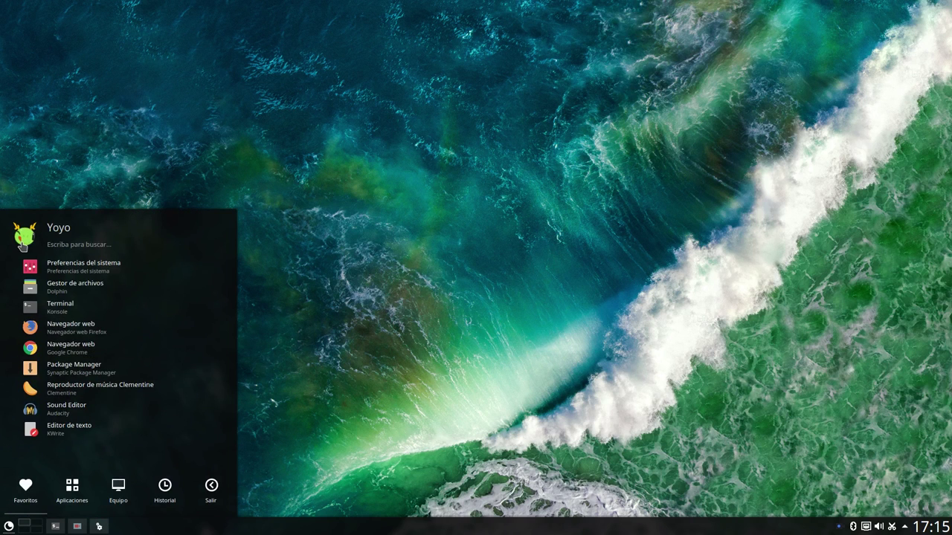
{"action": "left_click", "coordinate": [375, 335]}
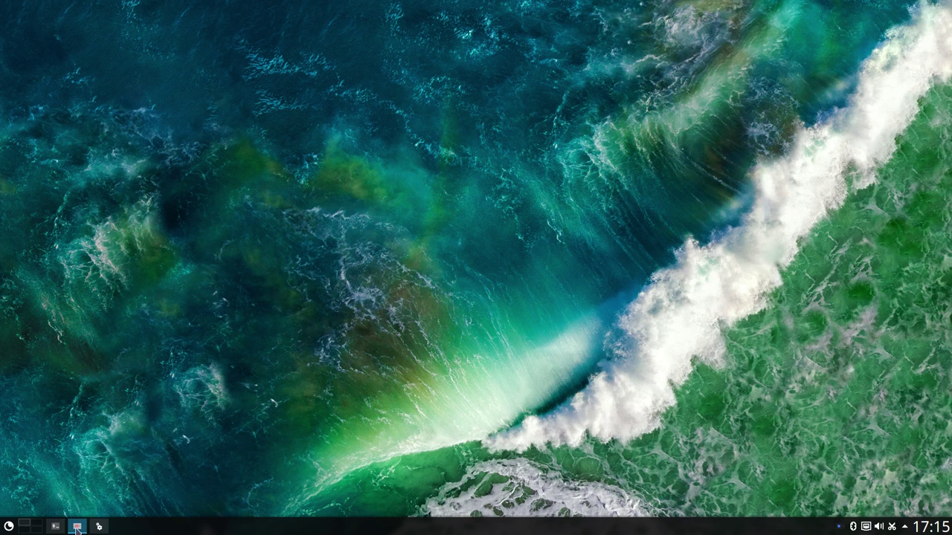
{"action": "left_click", "coordinate": [99, 527]}
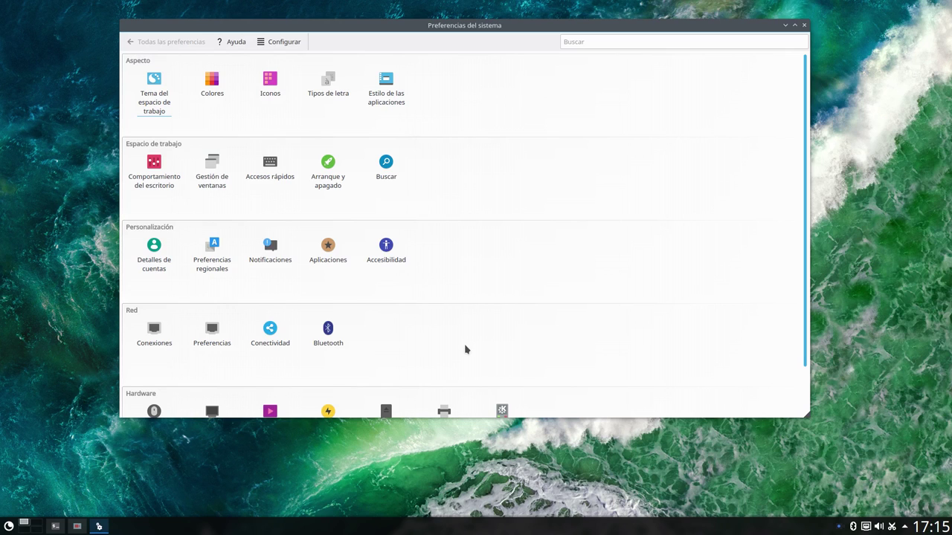
Review the Pantalla y monitor settings, including the compositor's rendering engine options, and minimize the settings window
{"action": "scroll", "coordinate": [455, 335], "scroll_direction": "down", "scroll_amount": 2}
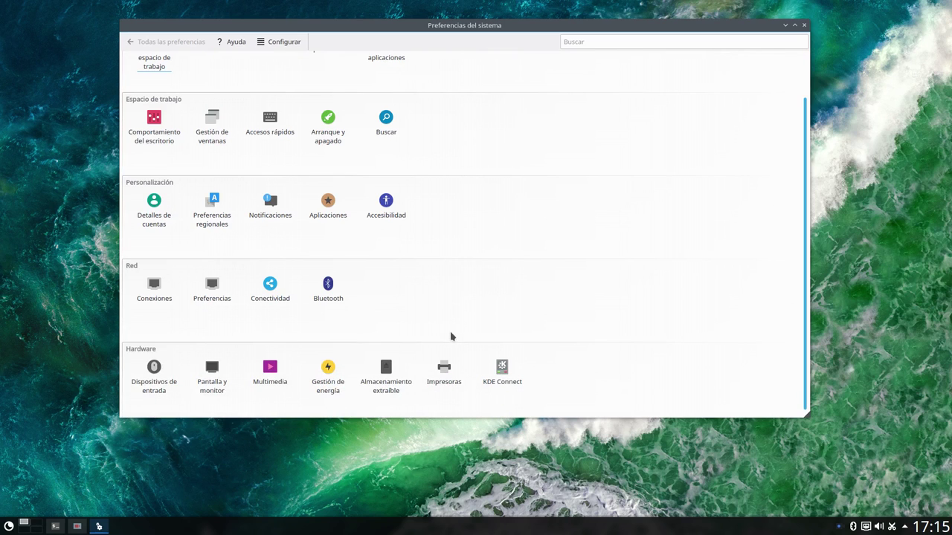
{"action": "scroll", "coordinate": [450, 336], "scroll_direction": "down", "scroll_amount": 1}
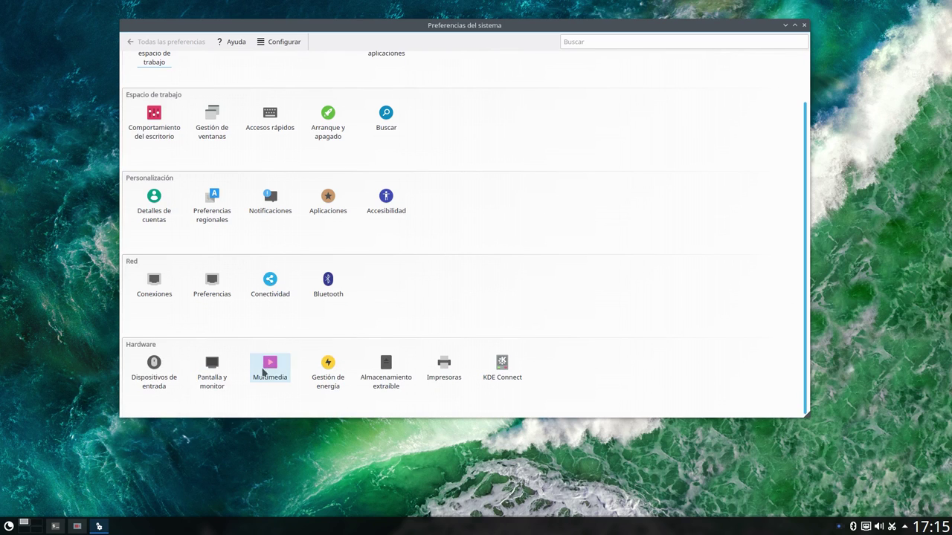
{"action": "left_click", "coordinate": [212, 364]}
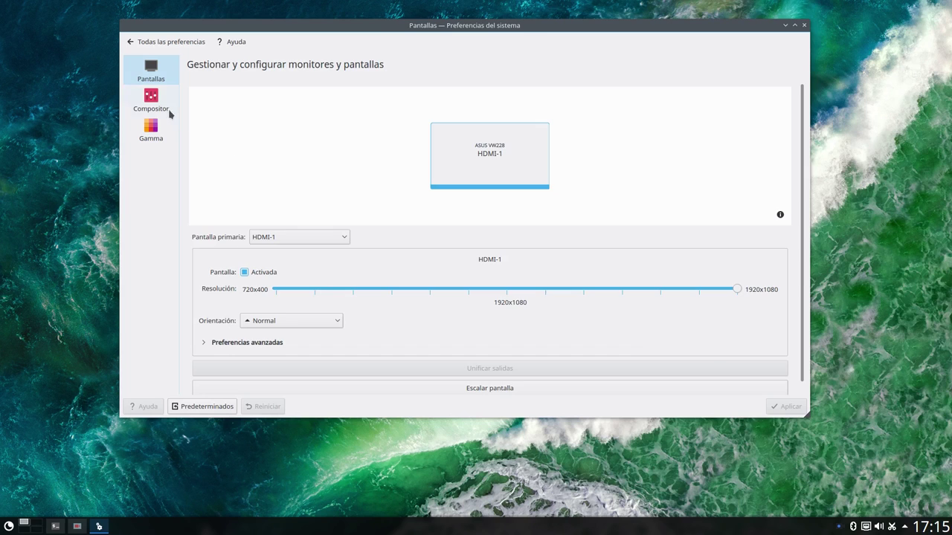
{"action": "left_click", "coordinate": [156, 101]}
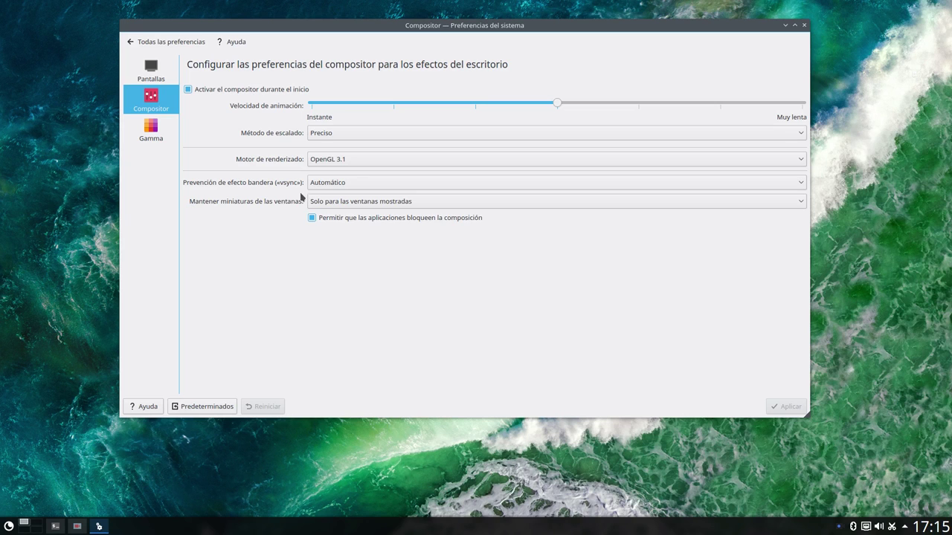
{"action": "left_click", "coordinate": [347, 162]}
{"action": "left_click", "coordinate": [343, 322]}
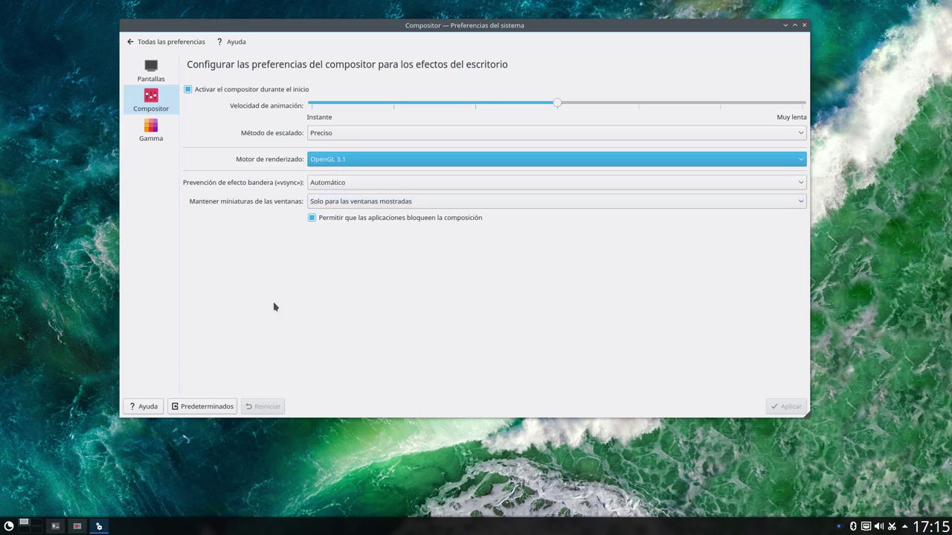
{"action": "left_click", "coordinate": [156, 74]}
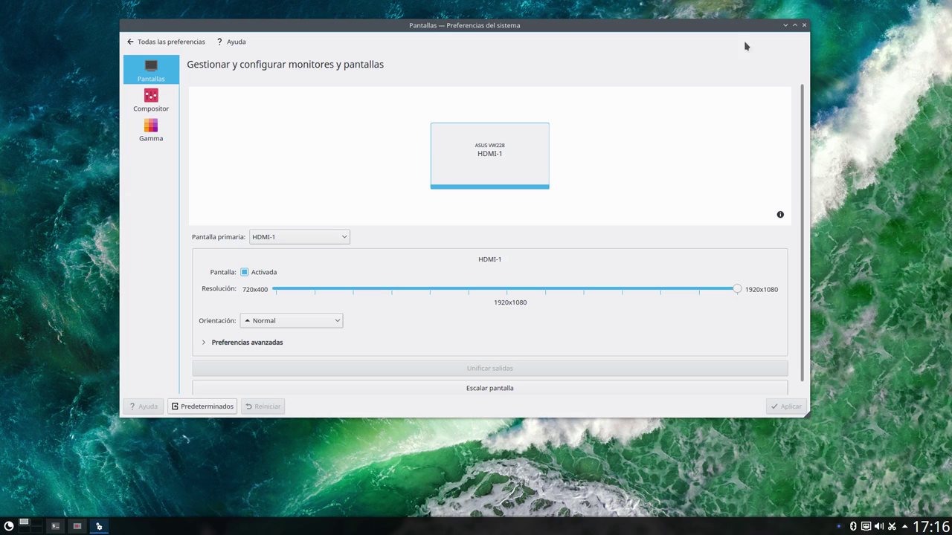
{"action": "left_click", "coordinate": [785, 25]}
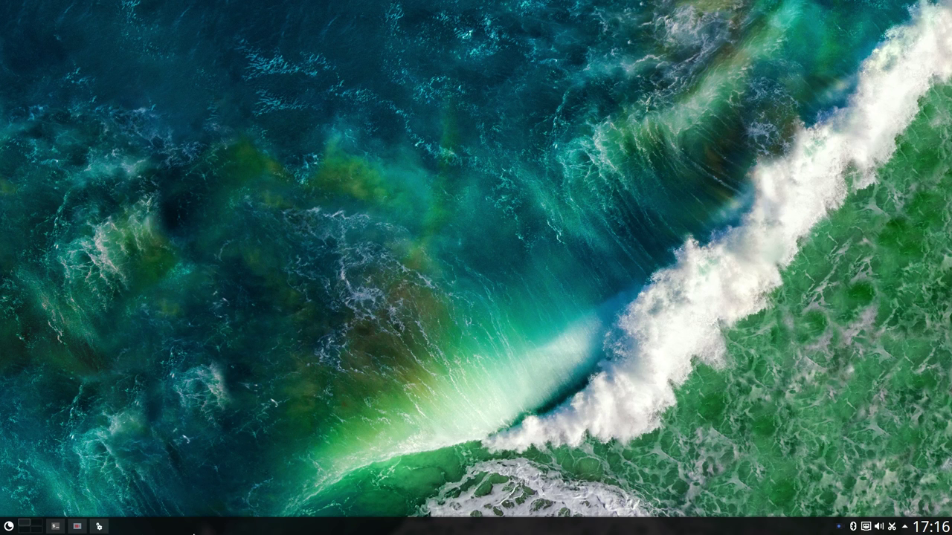
Look through the installed applications in the Desarrollo and Gráficos categories of the application launcher
{"action": "left_click", "coordinate": [8, 526]}
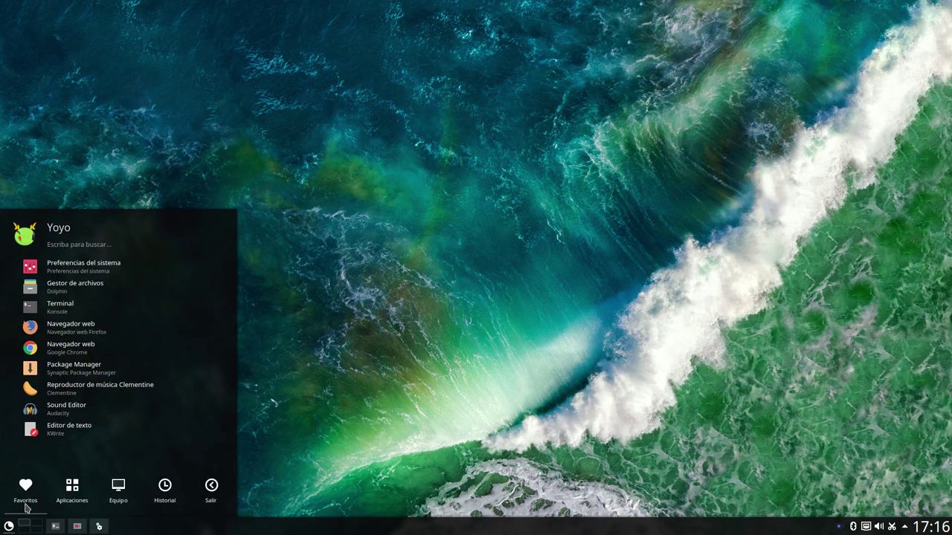
{"action": "left_click", "coordinate": [82, 487]}
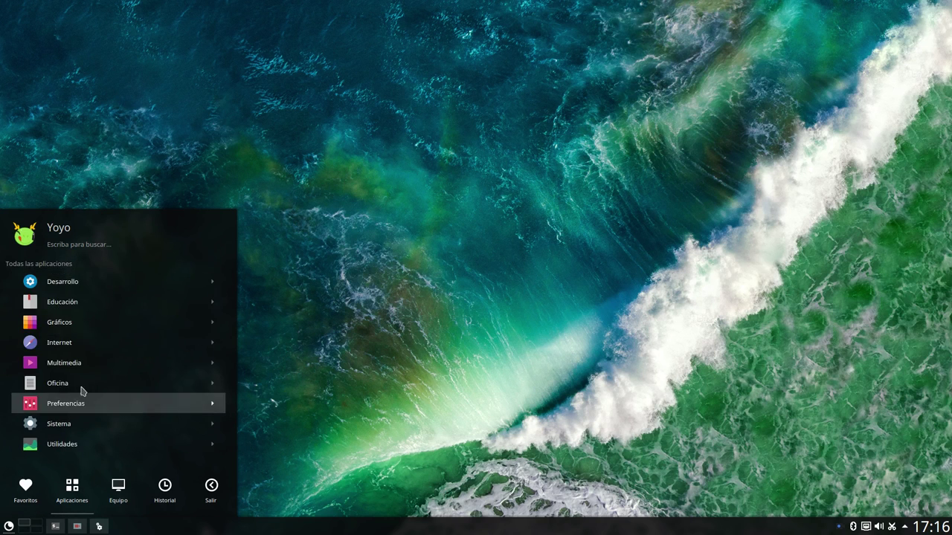
{"action": "left_click", "coordinate": [85, 292]}
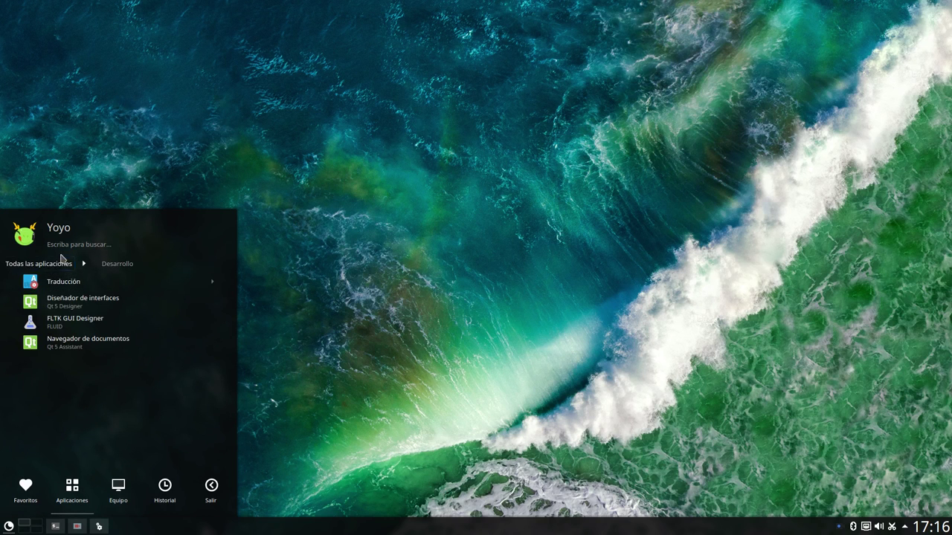
{"action": "left_click", "coordinate": [37, 265]}
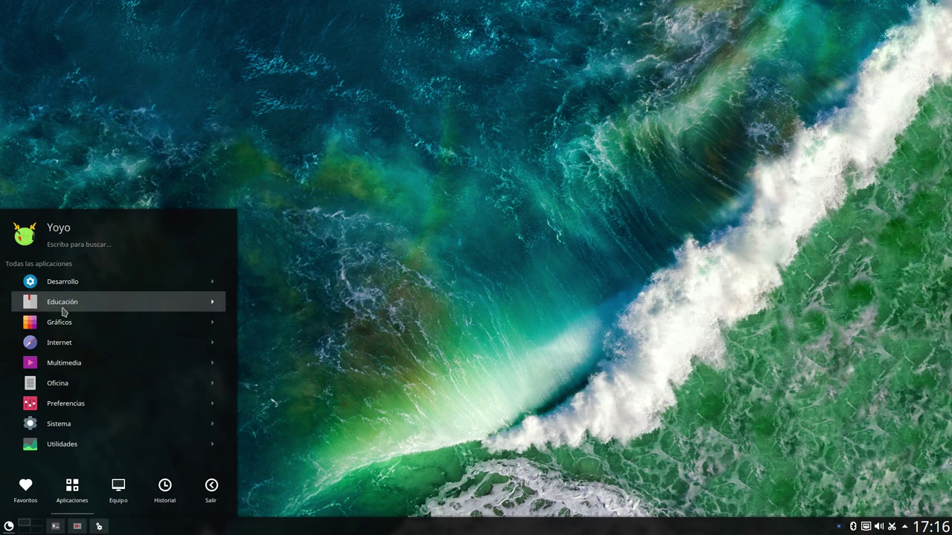
{"action": "left_click", "coordinate": [65, 323]}
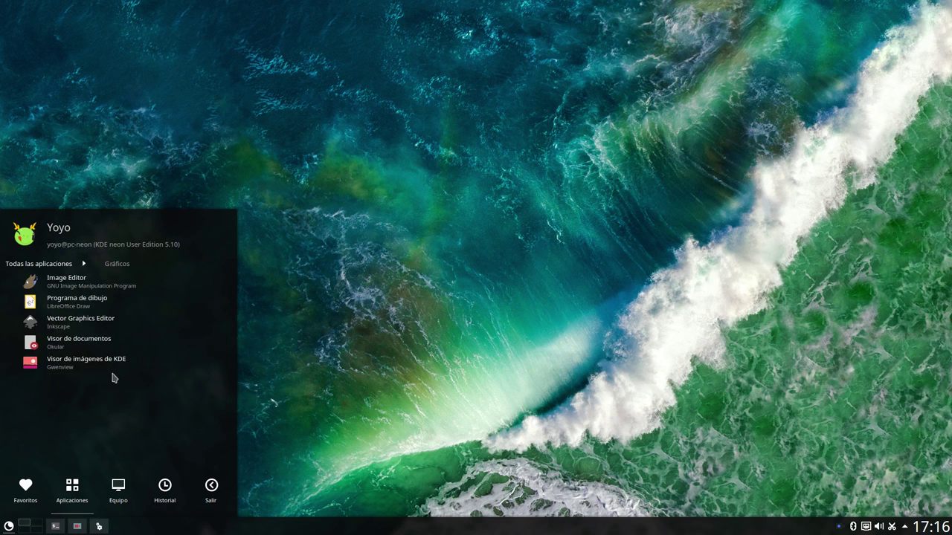
{"action": "left_click", "coordinate": [67, 262]}
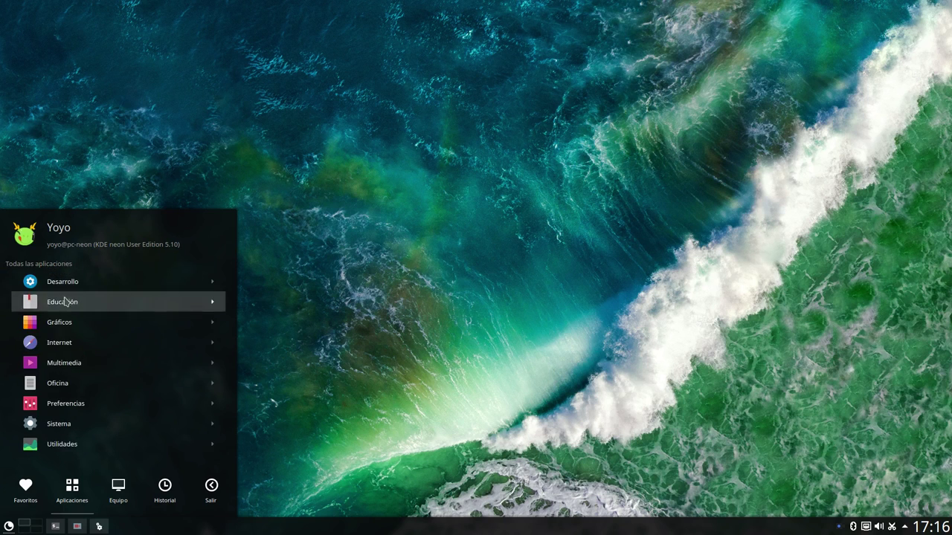
Look through the installed applications in the Internet category and the whole Multimedia category
{"action": "left_click", "coordinate": [73, 351]}
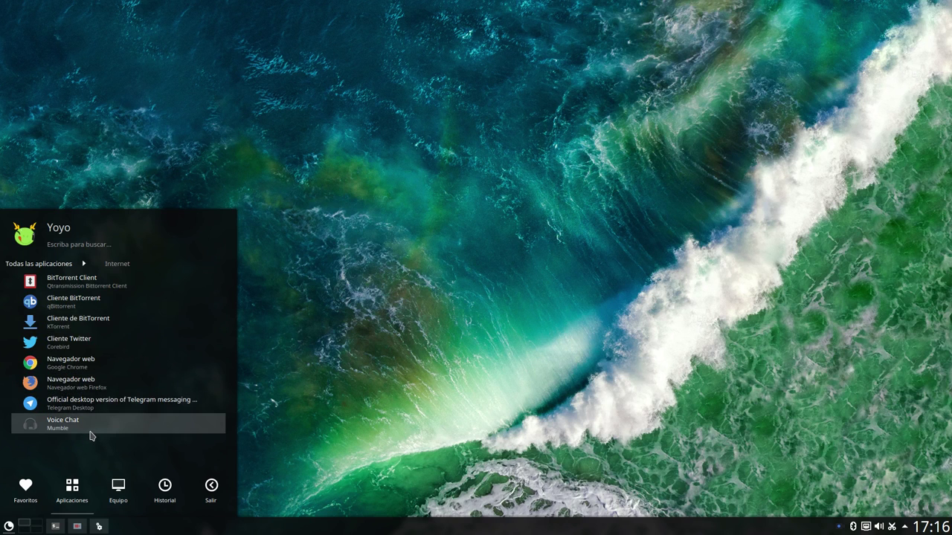
{"action": "left_click", "coordinate": [41, 265]}
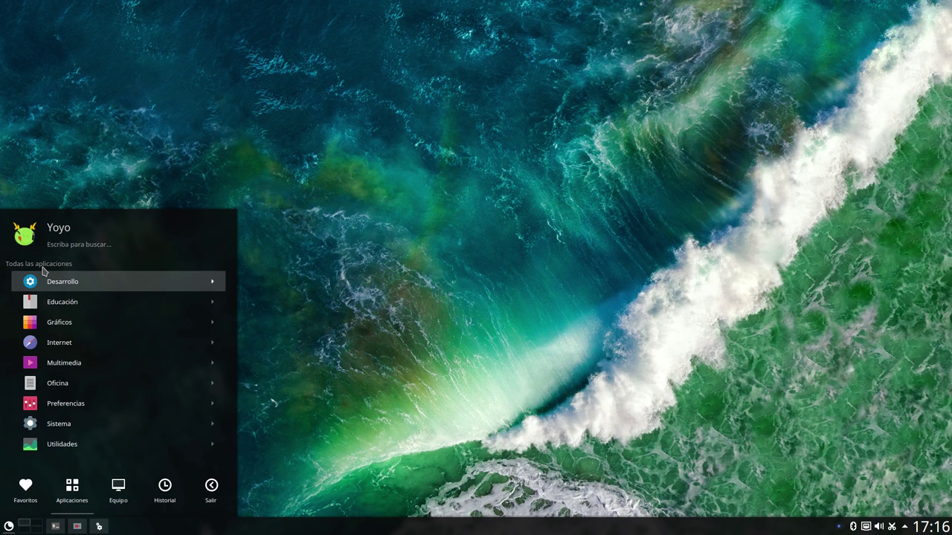
{"action": "left_click", "coordinate": [45, 363]}
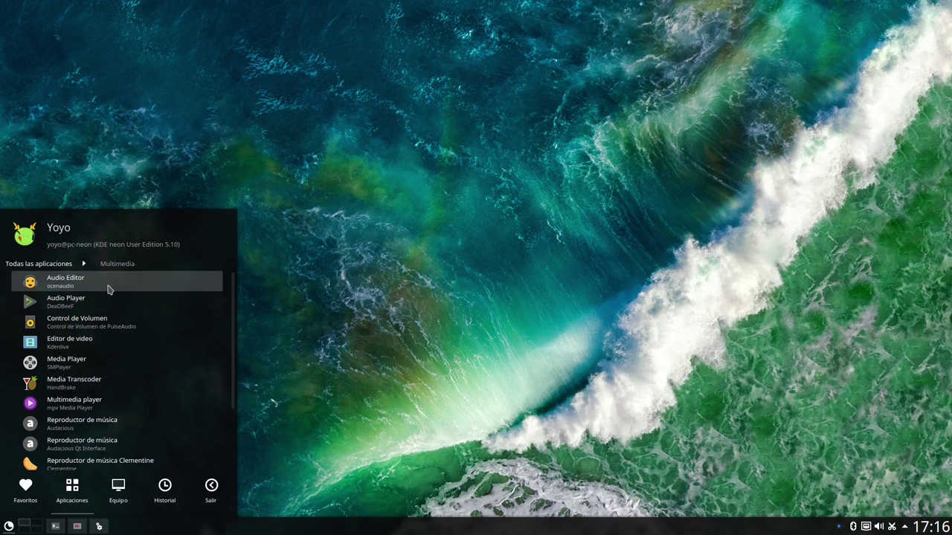
{"action": "scroll", "coordinate": [103, 402], "scroll_direction": "down", "scroll_amount": 2}
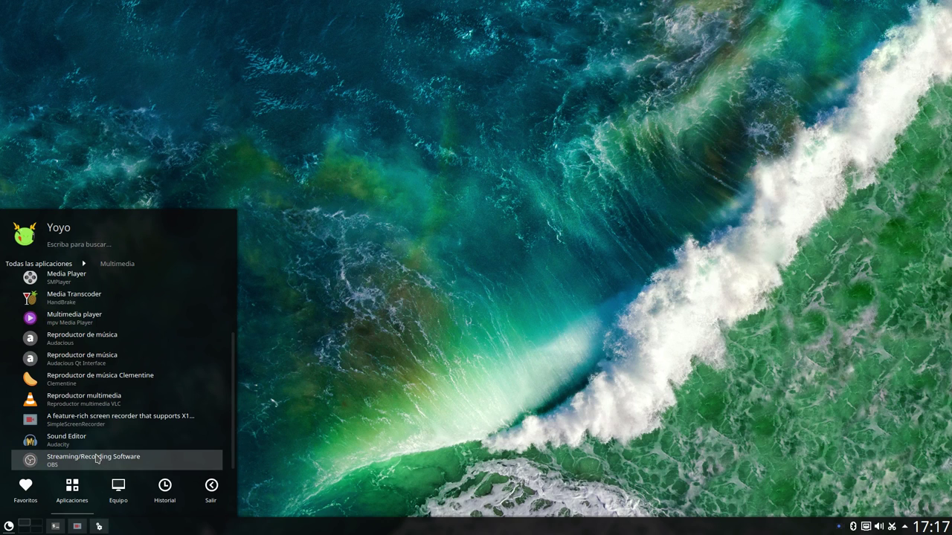
{"action": "left_click", "coordinate": [52, 264]}
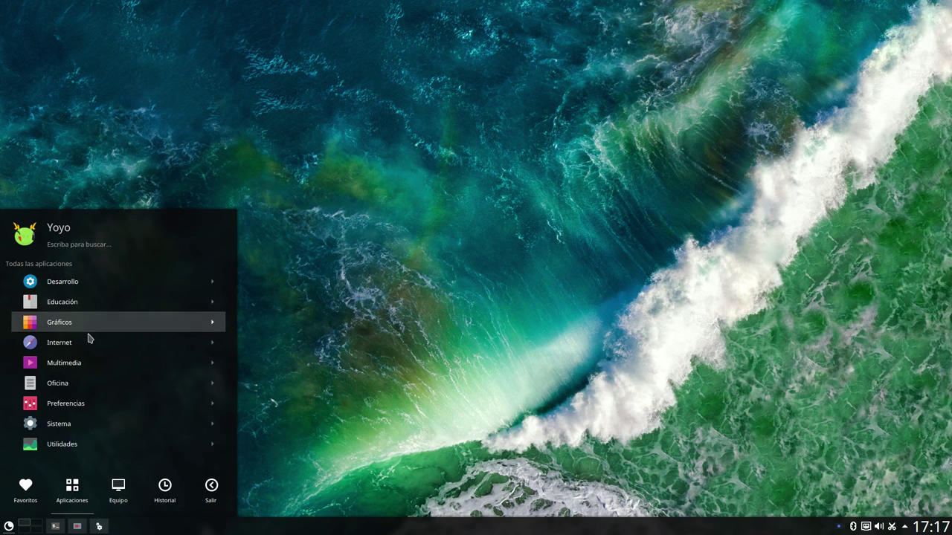
Look through the installed applications in the Oficina and Sistema categories
{"action": "left_click", "coordinate": [79, 383]}
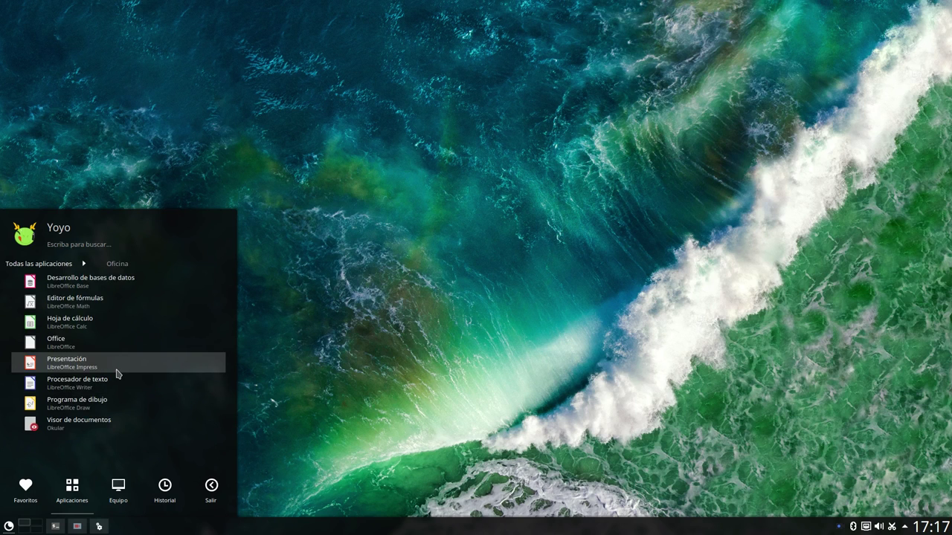
{"action": "left_click", "coordinate": [74, 264]}
{"action": "left_click", "coordinate": [74, 424]}
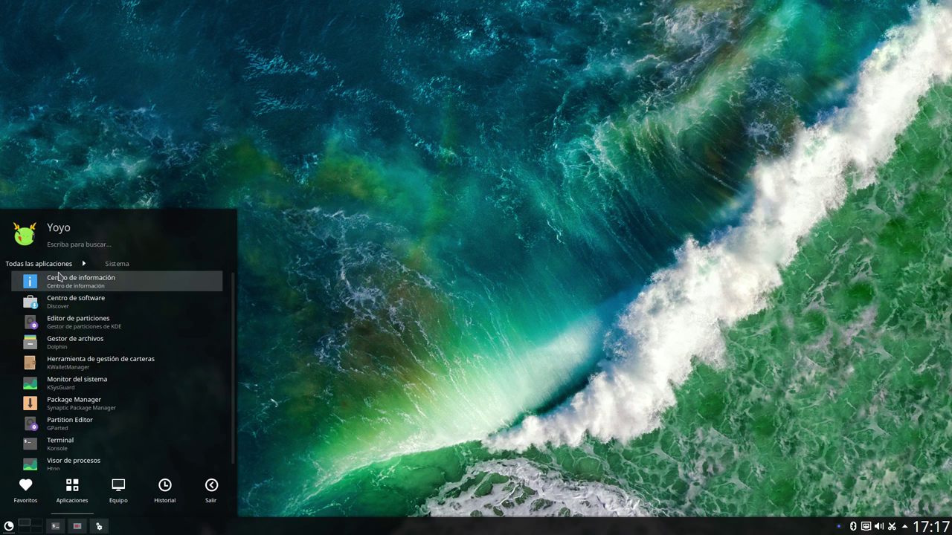
{"action": "left_click", "coordinate": [40, 264]}
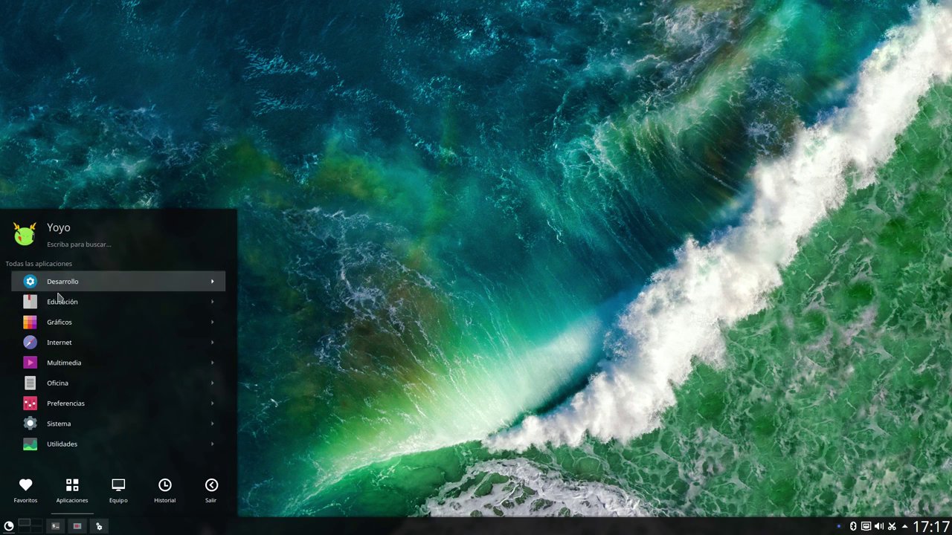
Go over the full list of Multimedia applications again and examine the programs in the Utilidades category
{"action": "left_click", "coordinate": [71, 362]}
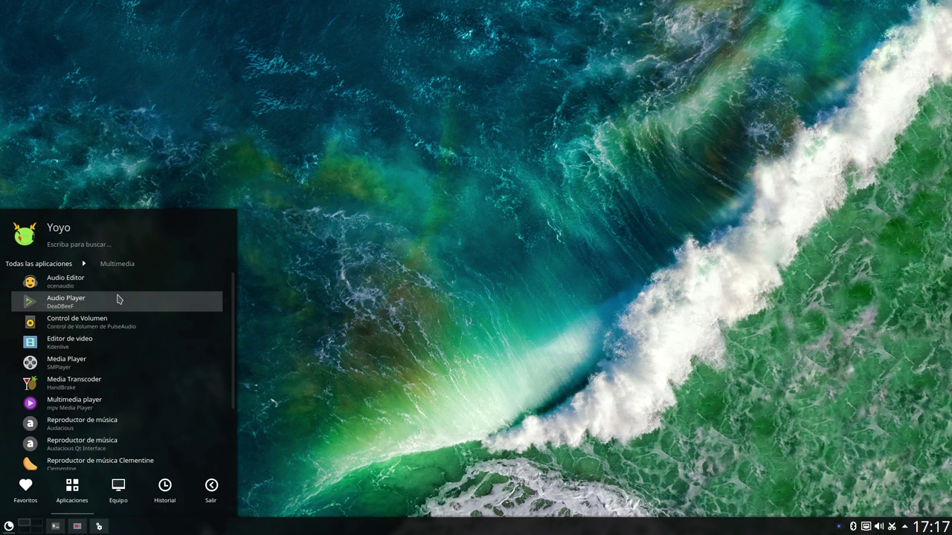
{"action": "scroll", "coordinate": [109, 320], "scroll_direction": "down", "scroll_amount": 1}
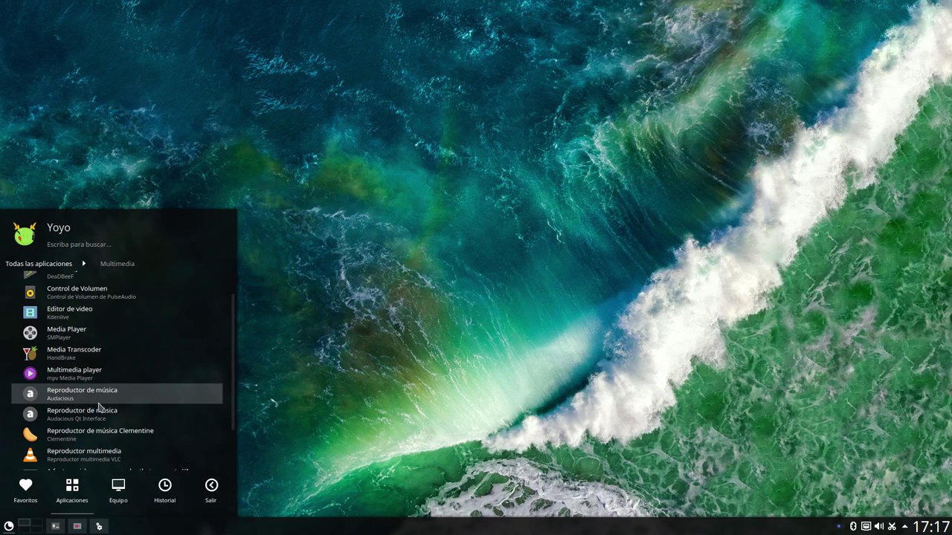
{"action": "scroll", "coordinate": [98, 408], "scroll_direction": "down", "scroll_amount": 2}
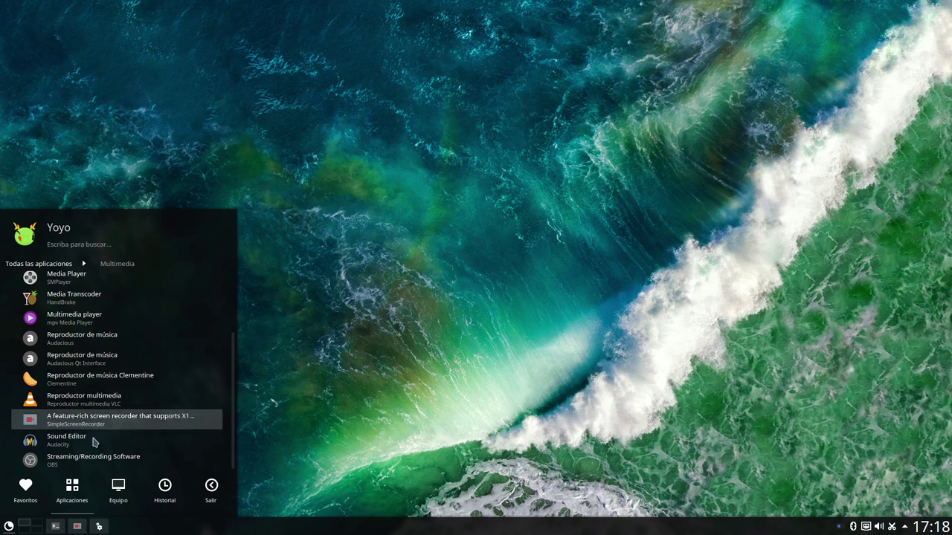
{"action": "scroll", "coordinate": [91, 443], "scroll_direction": "up", "scroll_amount": 2}
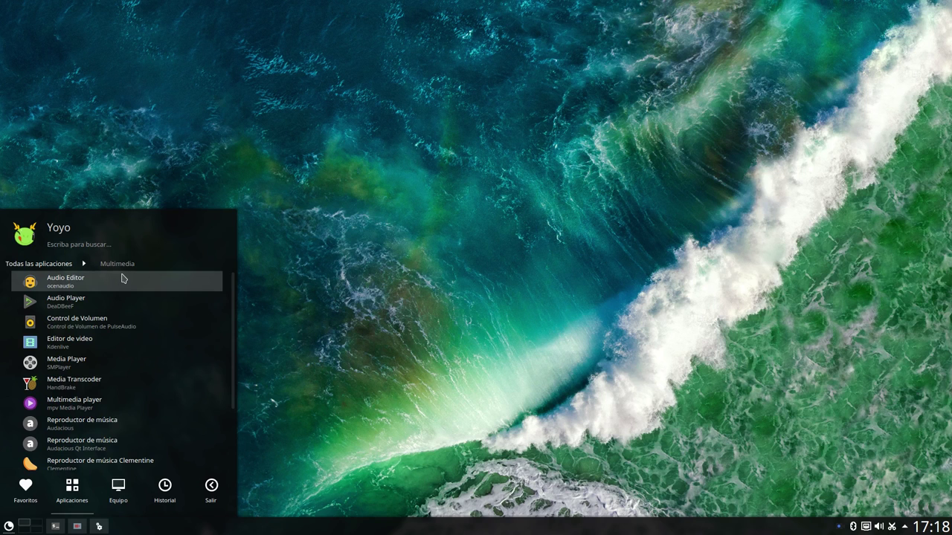
{"action": "left_click", "coordinate": [61, 265]}
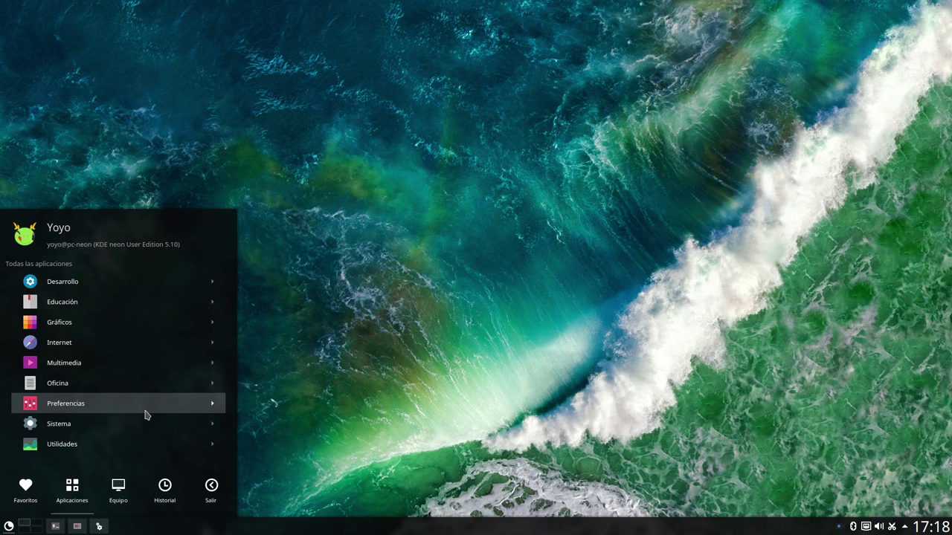
{"action": "left_click", "coordinate": [108, 444]}
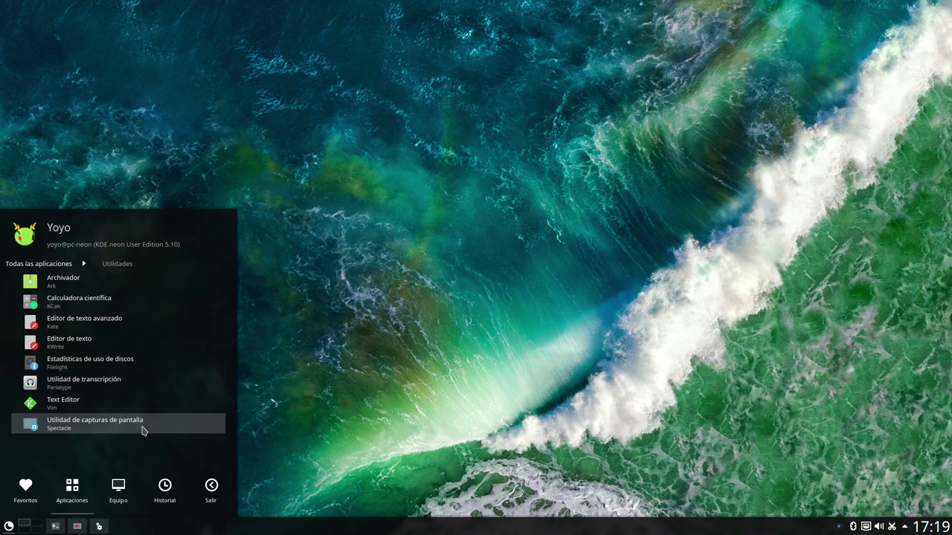
{"action": "left_click", "coordinate": [39, 263]}
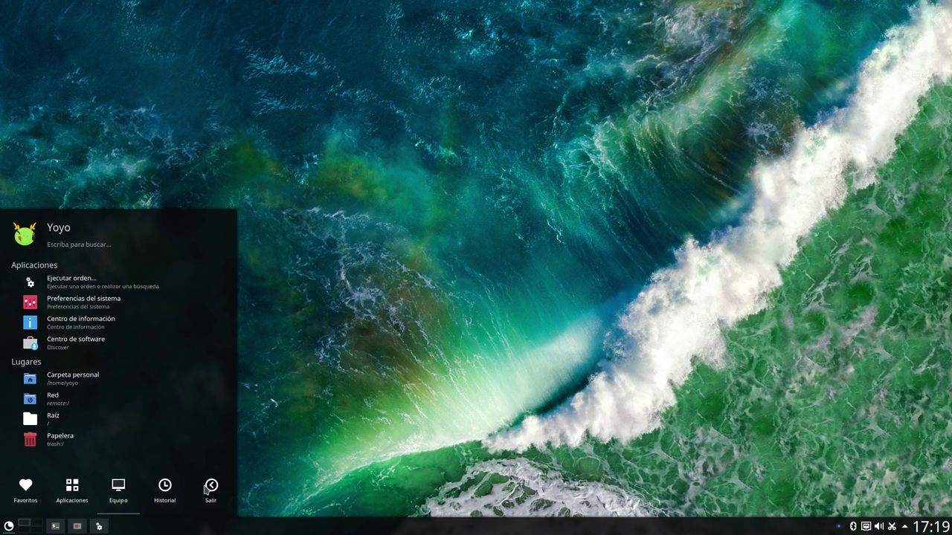
Open the system preferences, show the overview of all settings categories and move its window lower on the desktop
{"action": "left_click", "coordinate": [336, 367]}
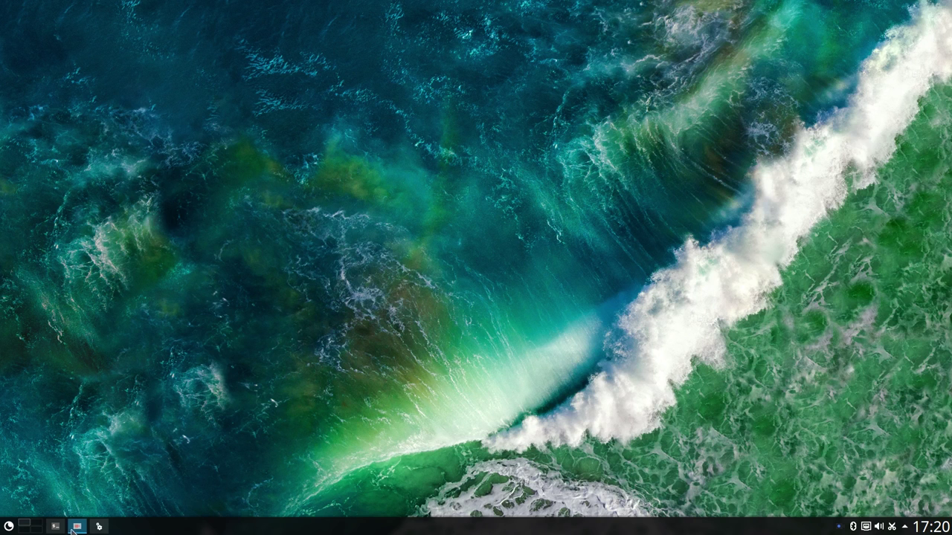
{"action": "left_click", "coordinate": [9, 527]}
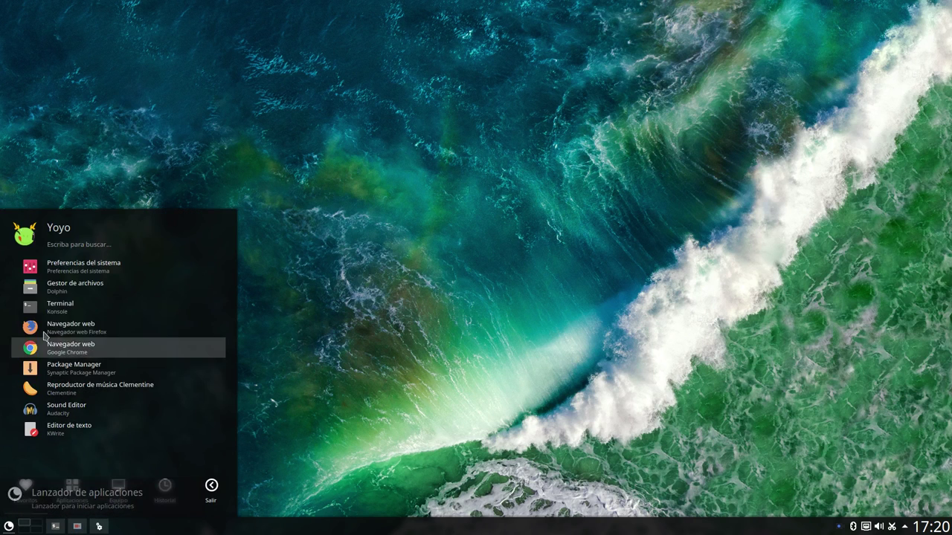
{"action": "left_click", "coordinate": [37, 272]}
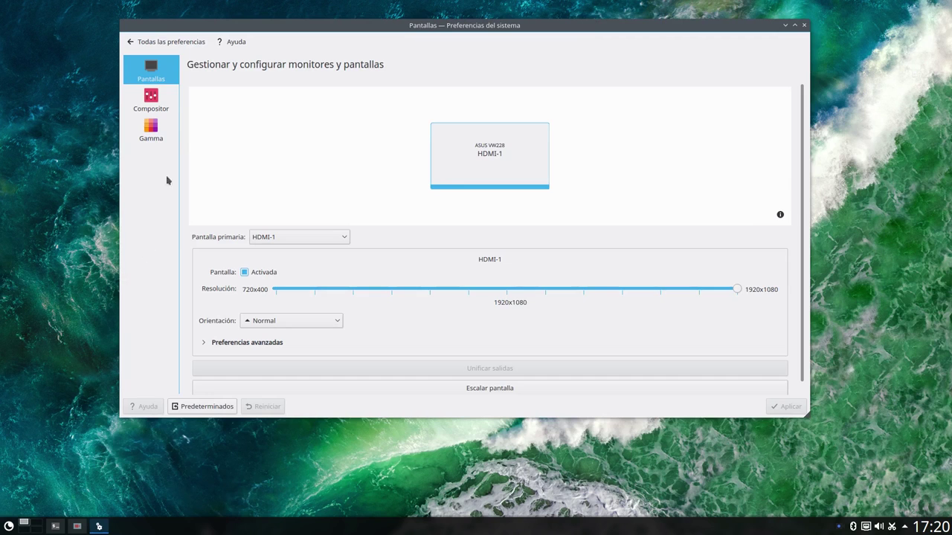
{"action": "left_click", "coordinate": [177, 41]}
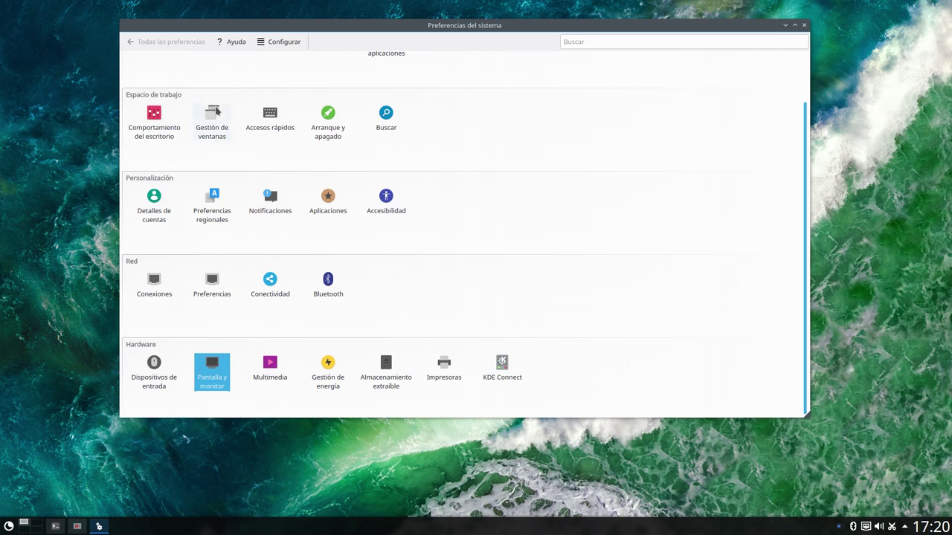
{"action": "left_click_drag", "start_coordinate": [426, 30], "coordinate": [405, 84]}
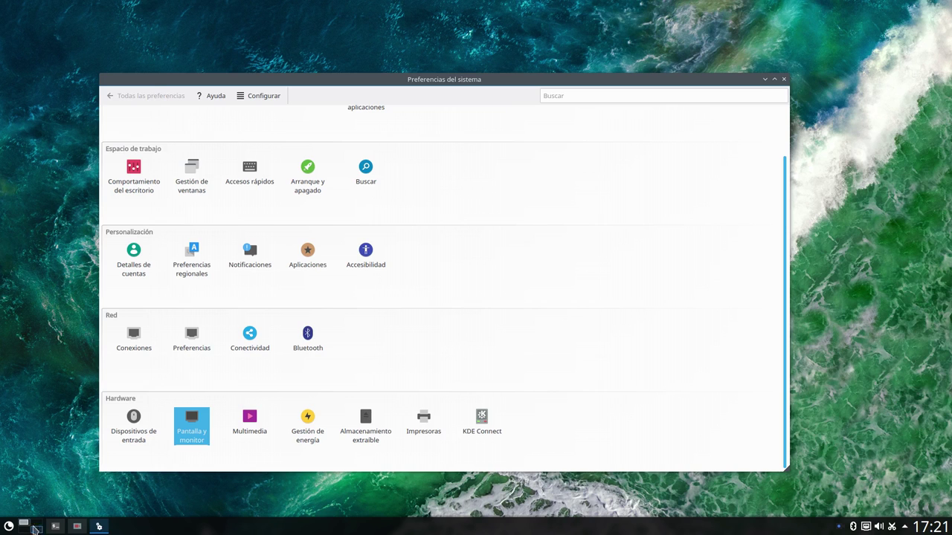
Open the home folder in Dolphin, minimize the system preferences, then enlarge the Dolphin window and move it away from the screen edge
{"action": "left_click", "coordinate": [9, 526]}
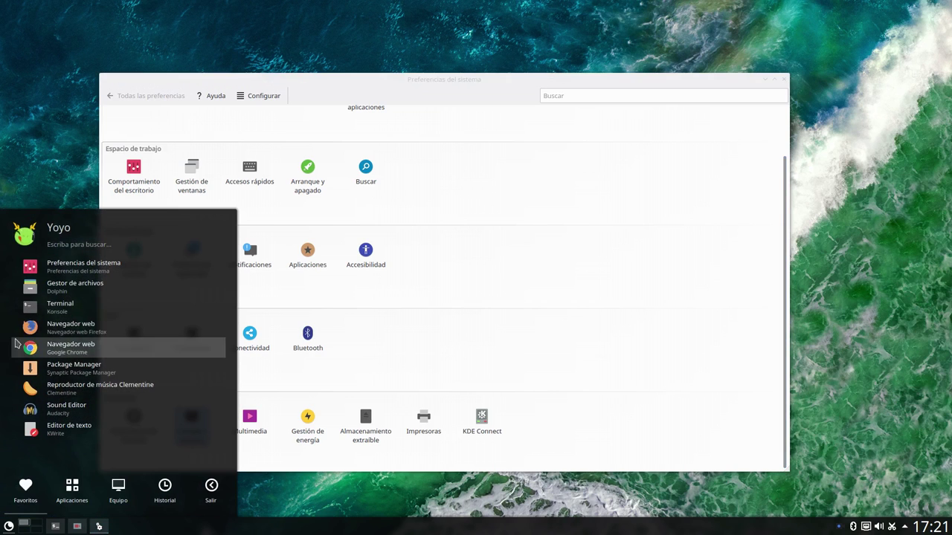
{"action": "left_click", "coordinate": [32, 289]}
{"action": "left_click", "coordinate": [346, 83]}
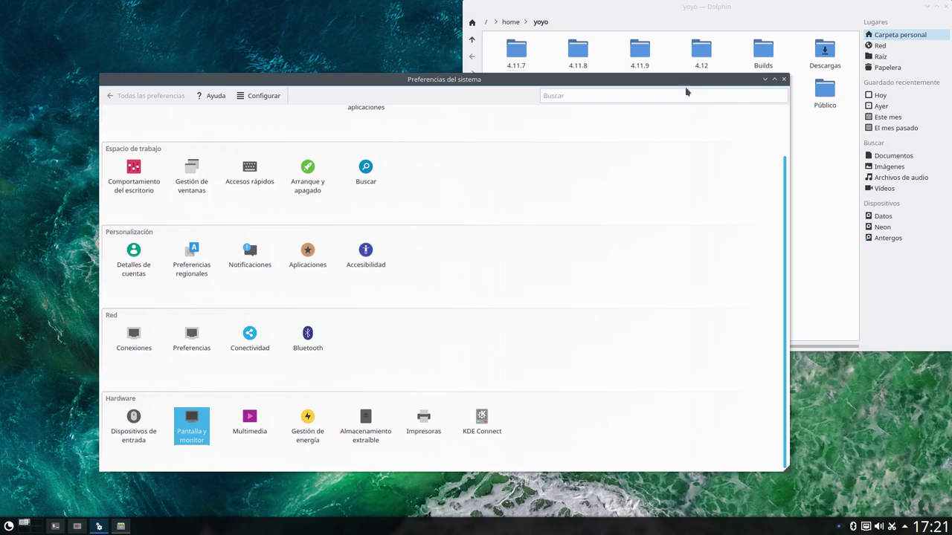
{"action": "left_click", "coordinate": [764, 79]}
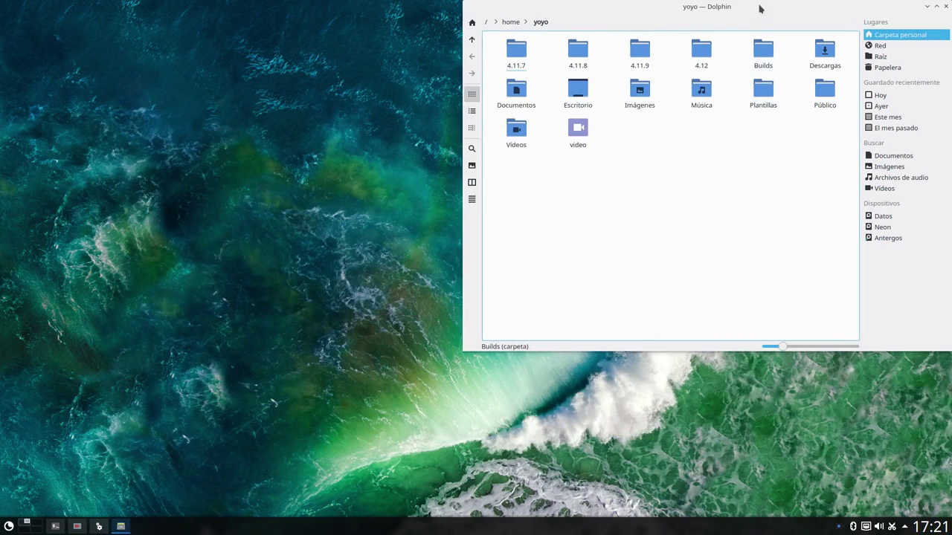
{"action": "left_click_drag", "start_coordinate": [761, 7], "coordinate": [450, 44]}
{"action": "left_click_drag", "start_coordinate": [644, 390], "coordinate": [793, 391]}
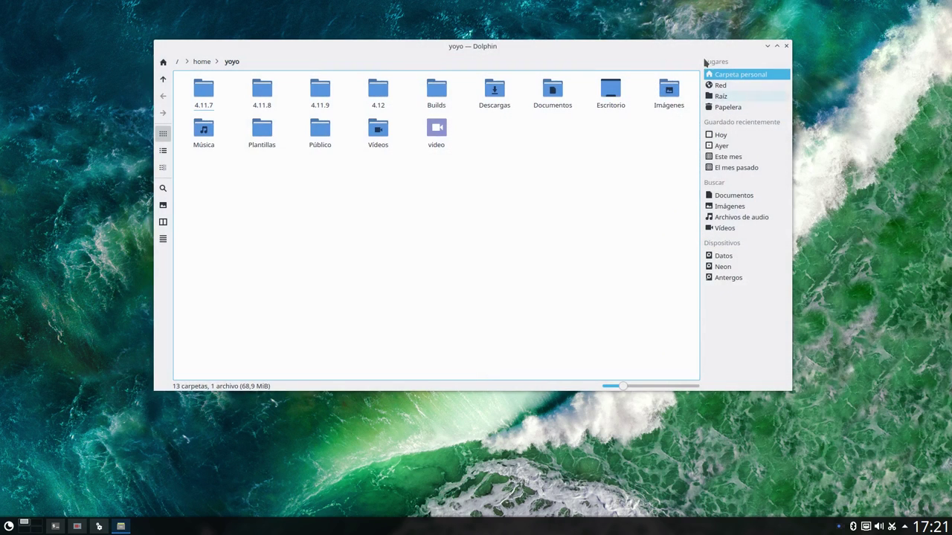
{"action": "left_click_drag", "start_coordinate": [519, 51], "coordinate": [497, 81]}
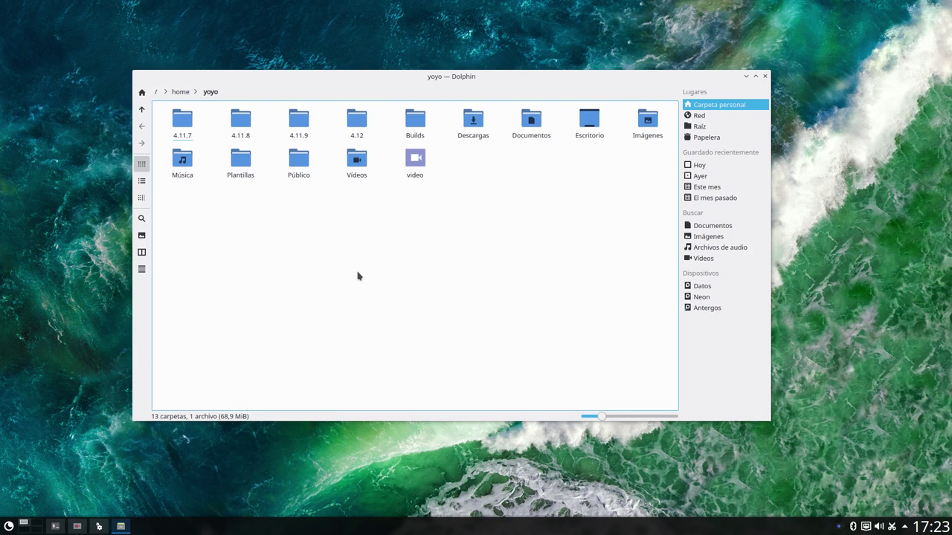
Minimize Dolphin, bring up the system preferences once more and minimize them to clear the desktop
{"action": "left_click", "coordinate": [746, 77]}
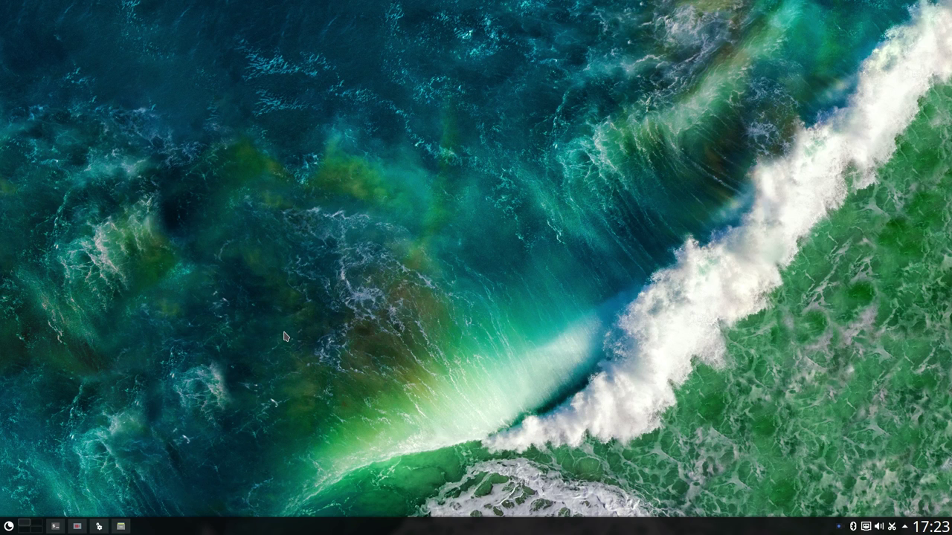
{"action": "left_click", "coordinate": [101, 528]}
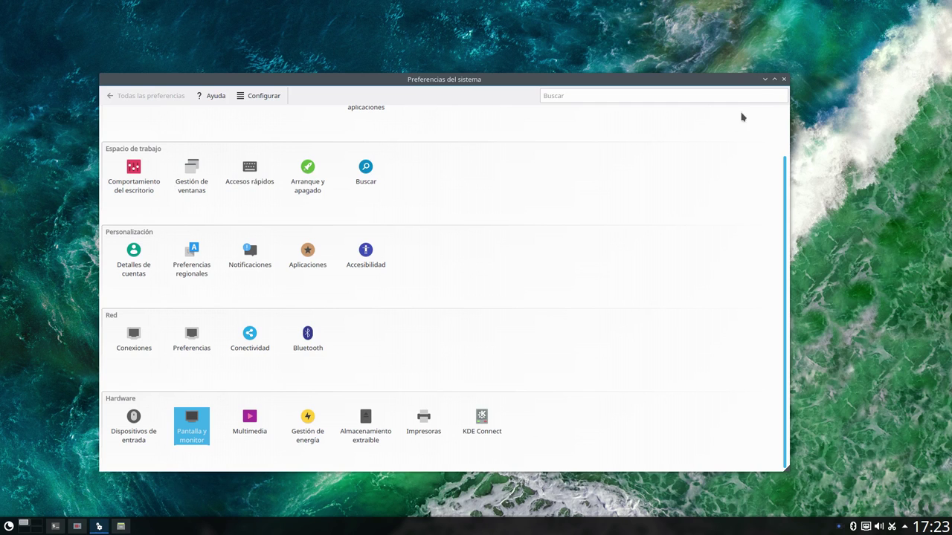
{"action": "left_click", "coordinate": [765, 79]}
Open the Info Center, enlarge and reposition its window to review the system's software and hardware information, and minimize it
{"action": "left_click", "coordinate": [8, 526]}
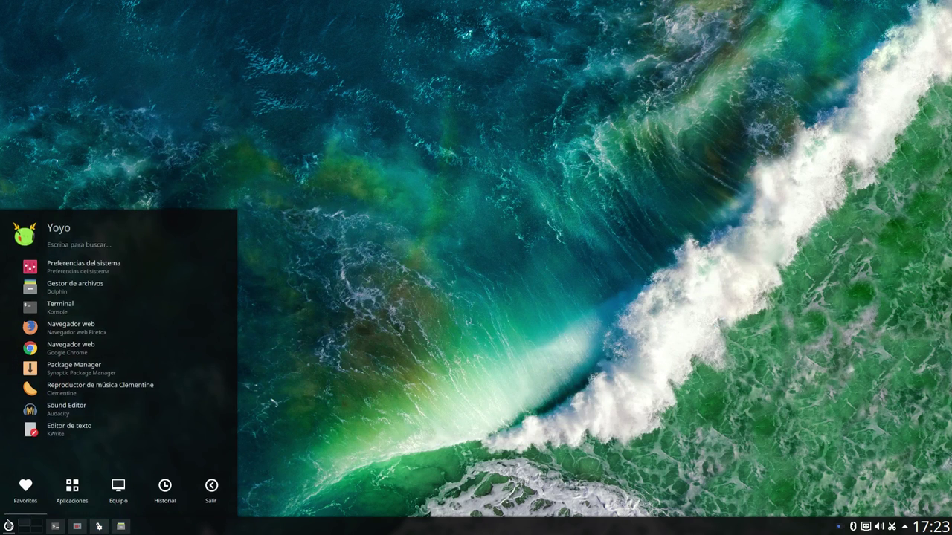
{"action": "left_click", "coordinate": [119, 491]}
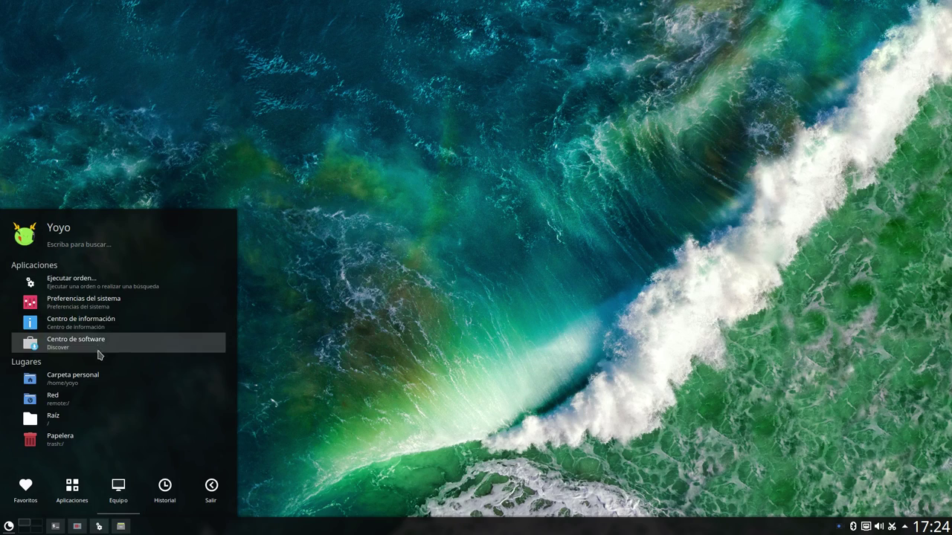
{"action": "left_click", "coordinate": [96, 327]}
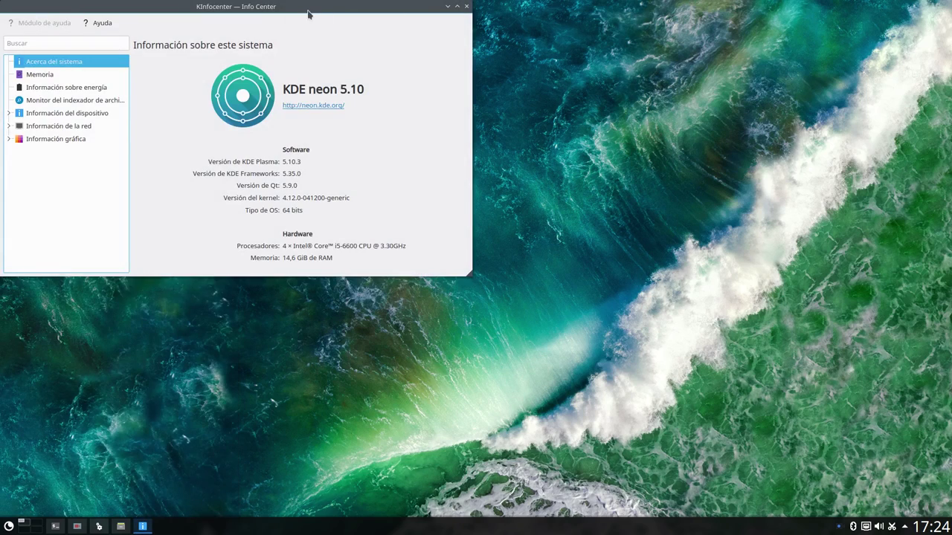
{"action": "left_click_drag", "start_coordinate": [310, 9], "coordinate": [513, 45]}
{"action": "left_click_drag", "start_coordinate": [672, 309], "coordinate": [754, 368]}
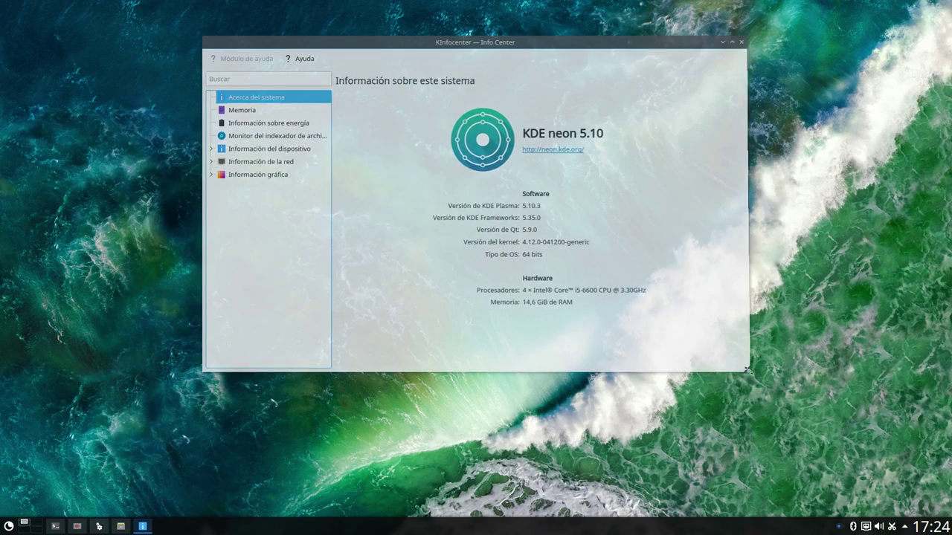
{"action": "left_click_drag", "start_coordinate": [604, 46], "coordinate": [712, 43]}
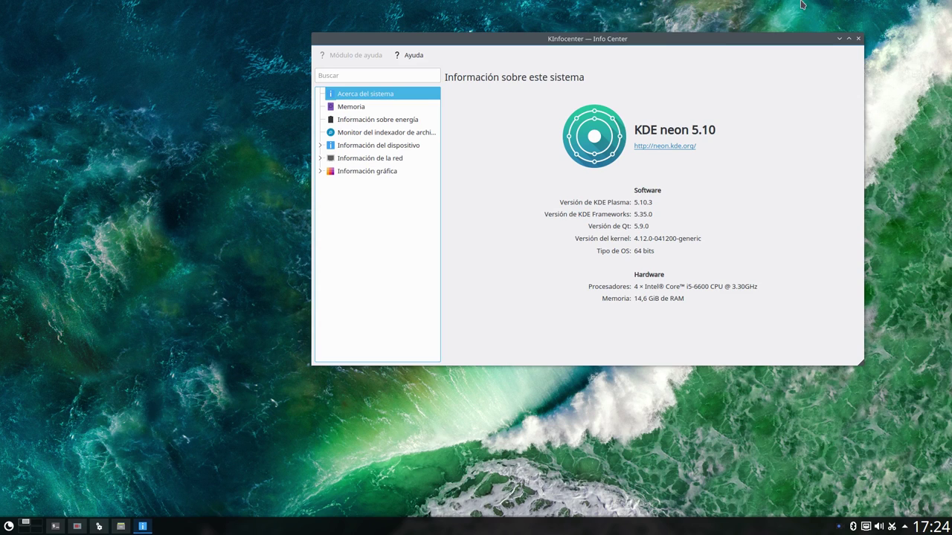
{"action": "left_click", "coordinate": [839, 39]}
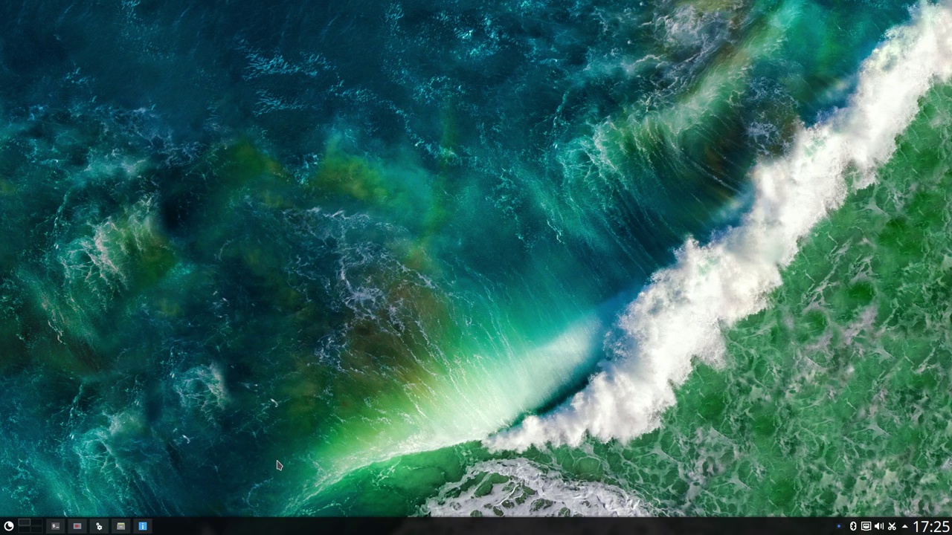
Restore the Dolphin window, view the kernel packages in the 4.12 folder and minimize it
{"action": "left_click", "coordinate": [121, 527]}
{"action": "left_click", "coordinate": [354, 123]}
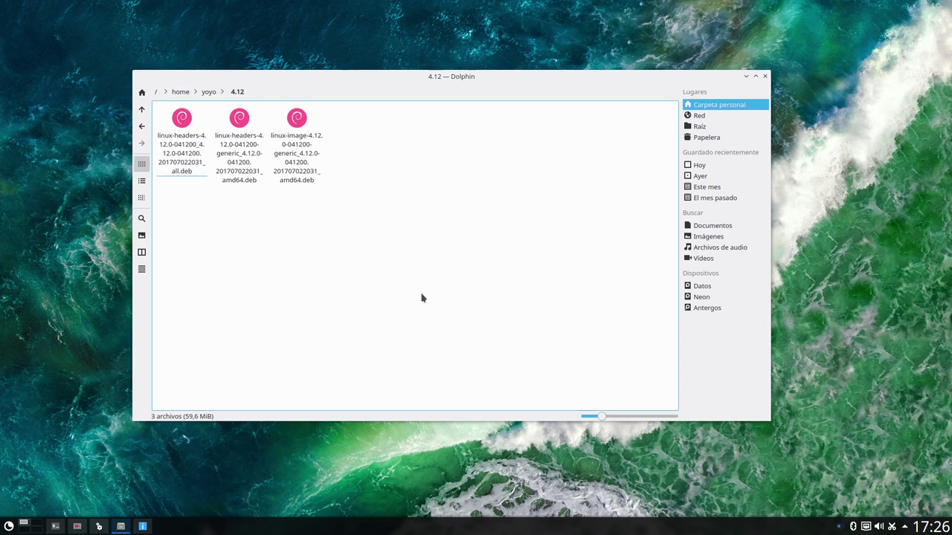
{"action": "left_click", "coordinate": [746, 76]}
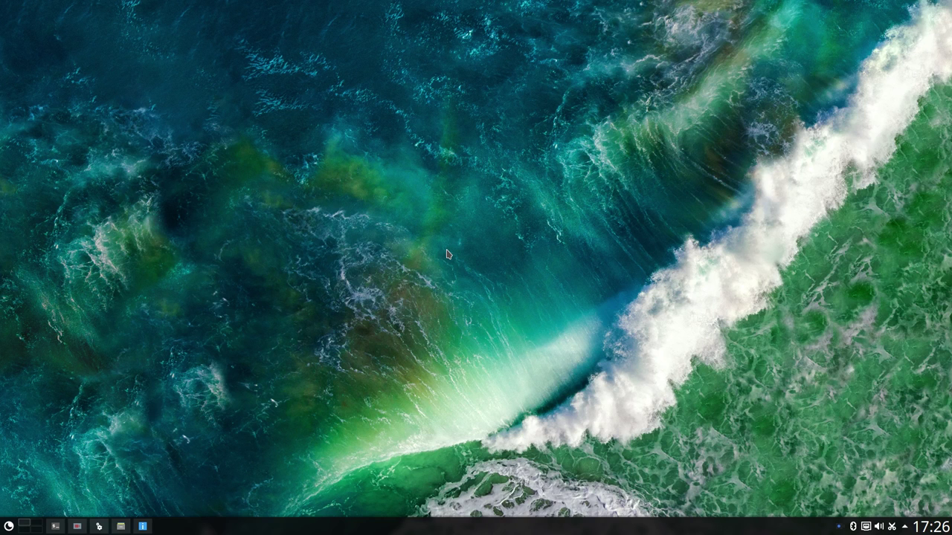
Search the application launcher for "butt", run the program and move its window away from the screen corner
{"action": "left_click", "coordinate": [8, 528]}
{"action": "left_click", "coordinate": [65, 251]}
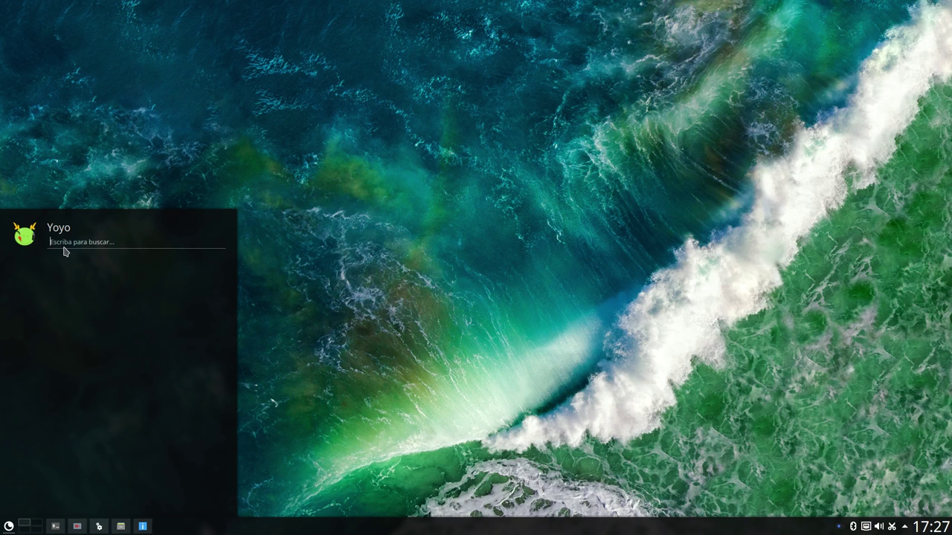
{"action": "type", "text": "butt"}
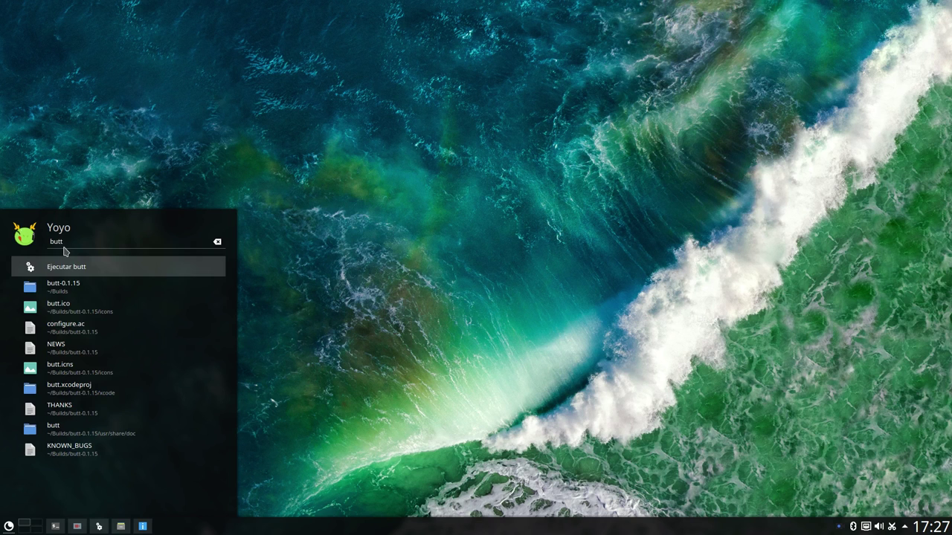
{"action": "left_click", "coordinate": [80, 272]}
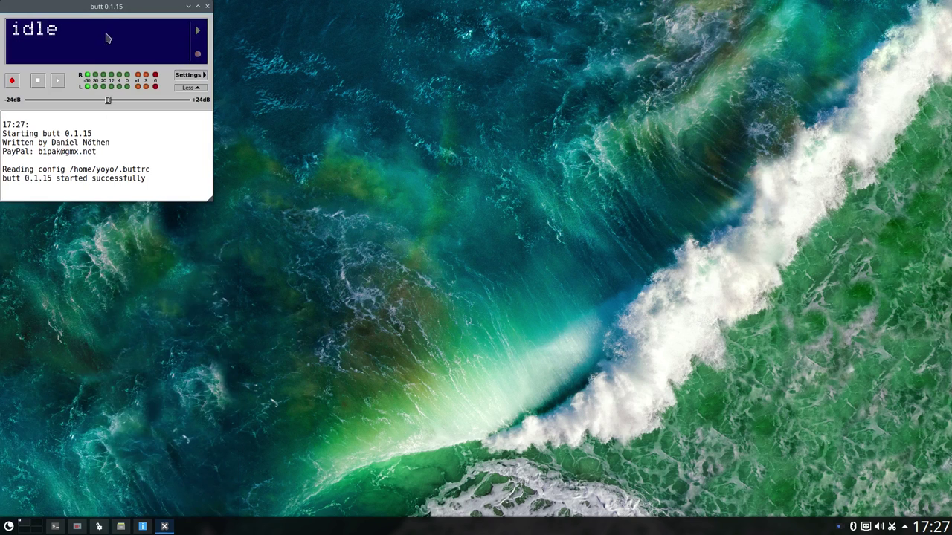
{"action": "left_click_drag", "start_coordinate": [106, 7], "coordinate": [266, 25]}
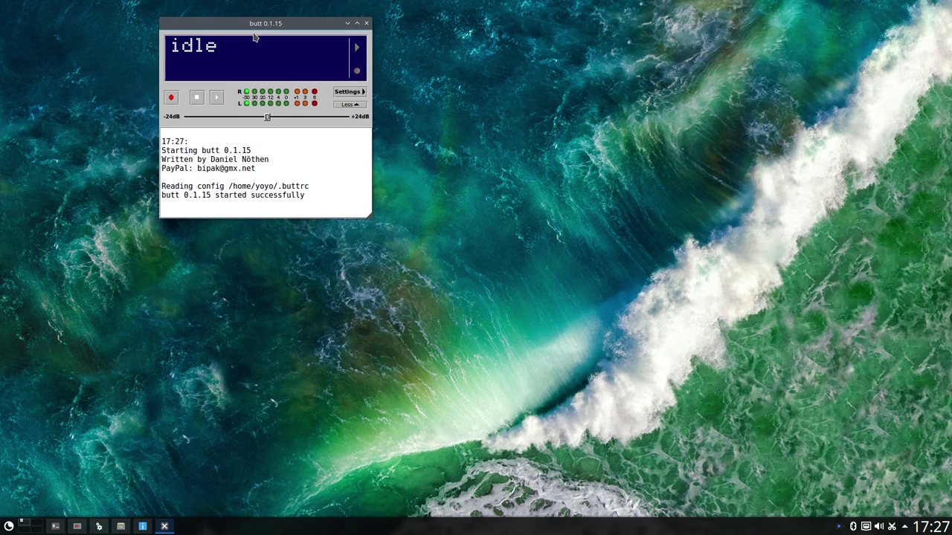
{"action": "left_click_drag", "start_coordinate": [276, 27], "coordinate": [241, 30]}
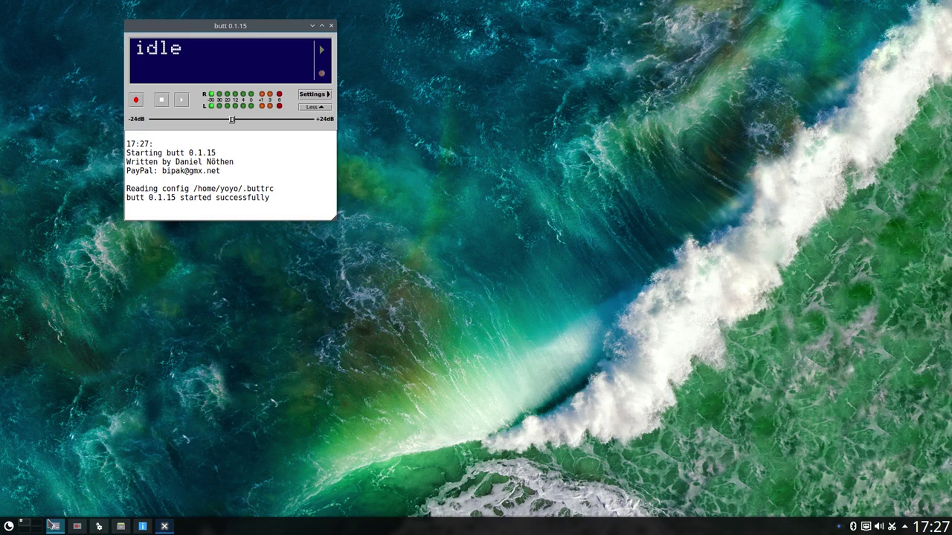
Launch the DeaDBeeF music player from the Multimedia applications and arrange its window and the butt window side by side
{"action": "left_click", "coordinate": [9, 526]}
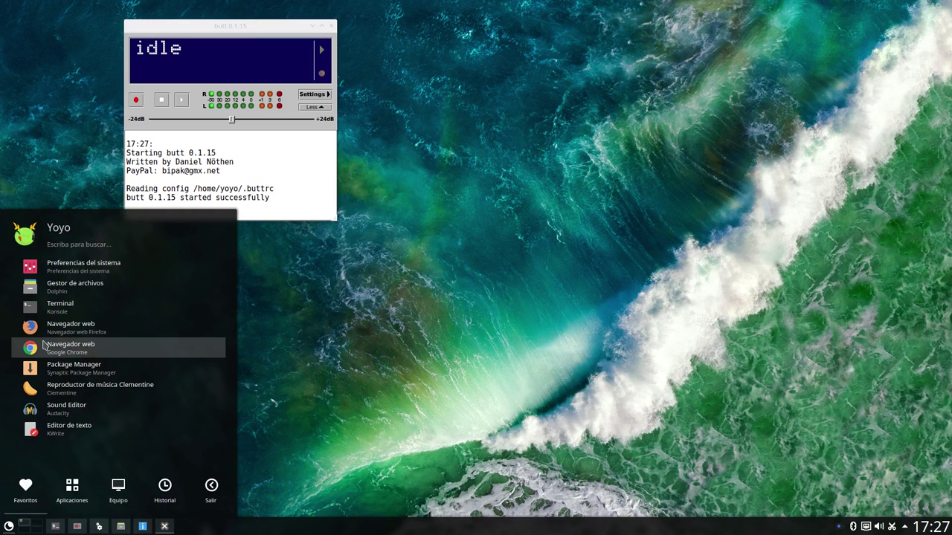
{"action": "left_click", "coordinate": [80, 497]}
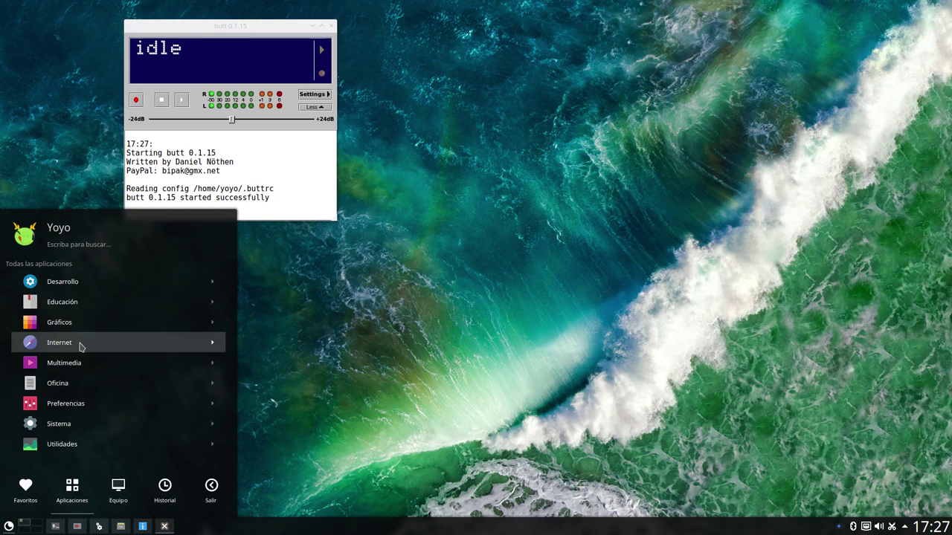
{"action": "left_click", "coordinate": [74, 363]}
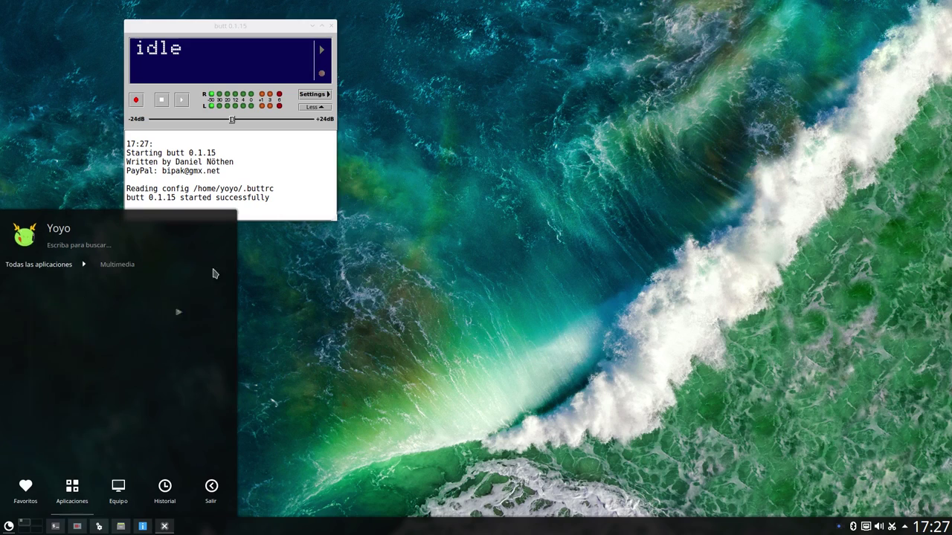
{"action": "left_click", "coordinate": [213, 274]}
{"action": "left_click_drag", "start_coordinate": [445, 131], "coordinate": [732, 44]}
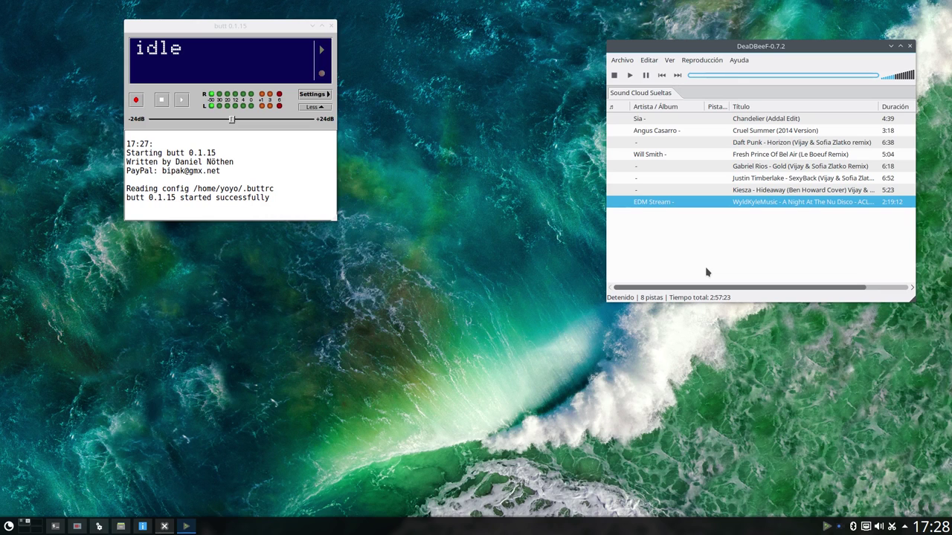
{"action": "left_click", "coordinate": [225, 28]}
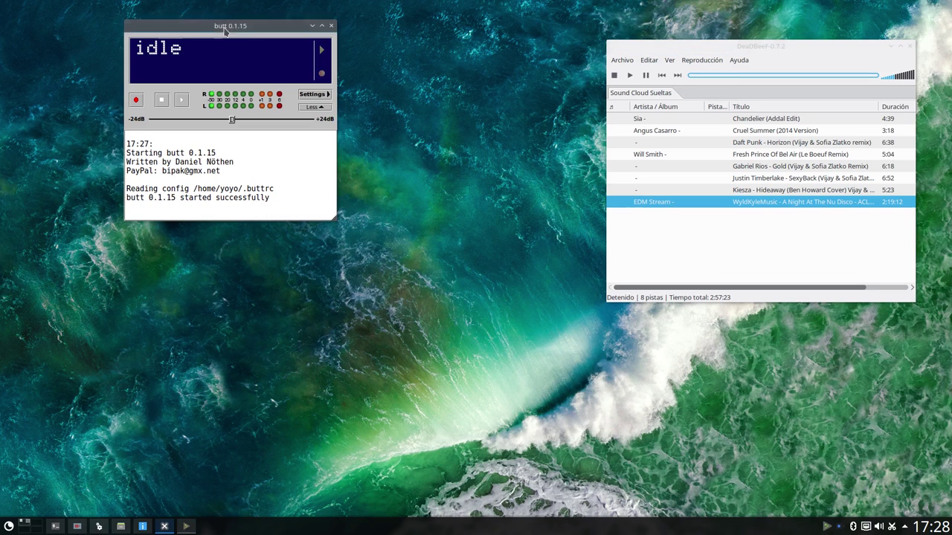
{"action": "left_click_drag", "start_coordinate": [225, 28], "coordinate": [199, 26]}
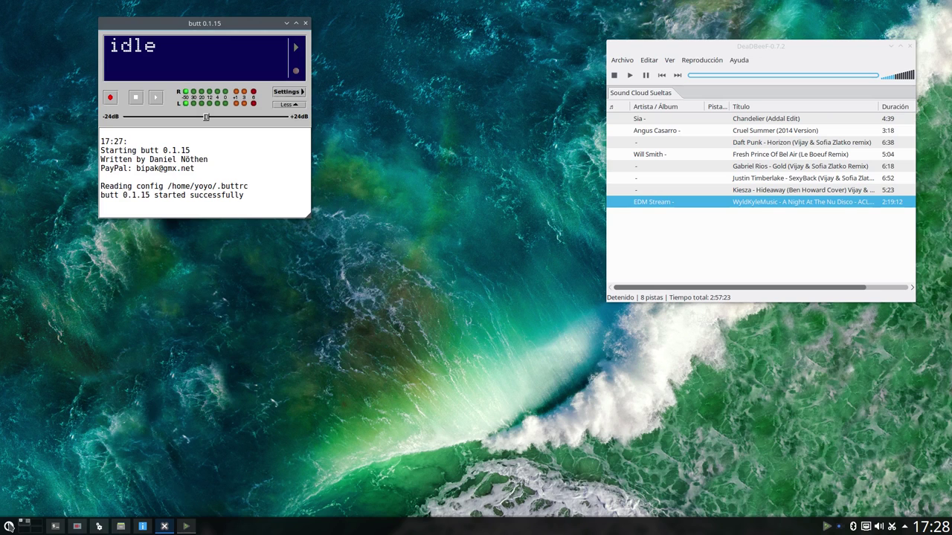
Search the application launcher for "pav", open the PulseAudio volume control and move its window lower on the desktop
{"action": "left_click", "coordinate": [9, 526]}
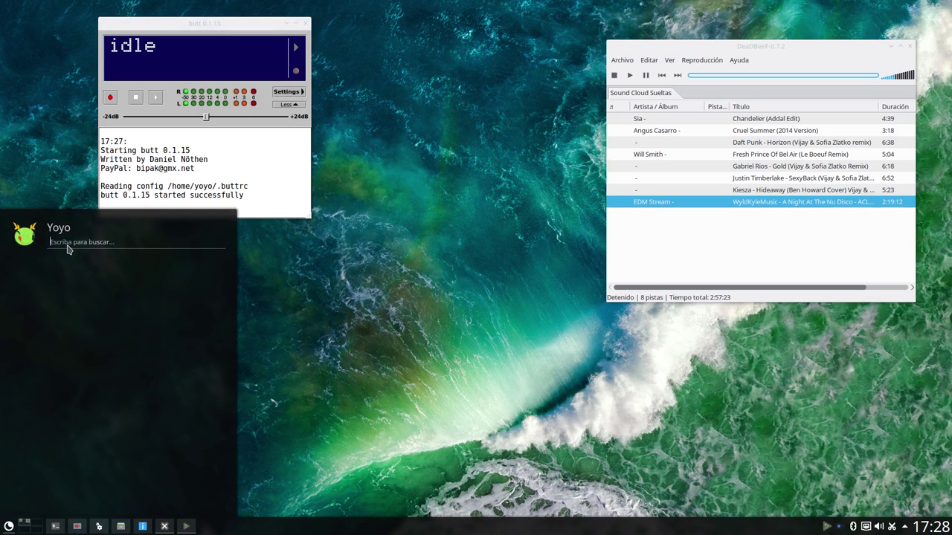
{"action": "type", "text": "pav"}
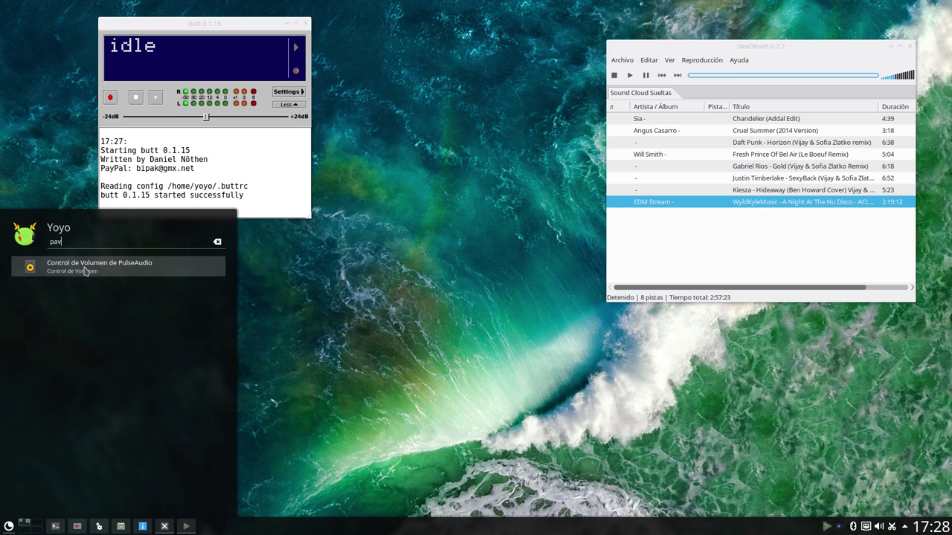
{"action": "left_click", "coordinate": [86, 269]}
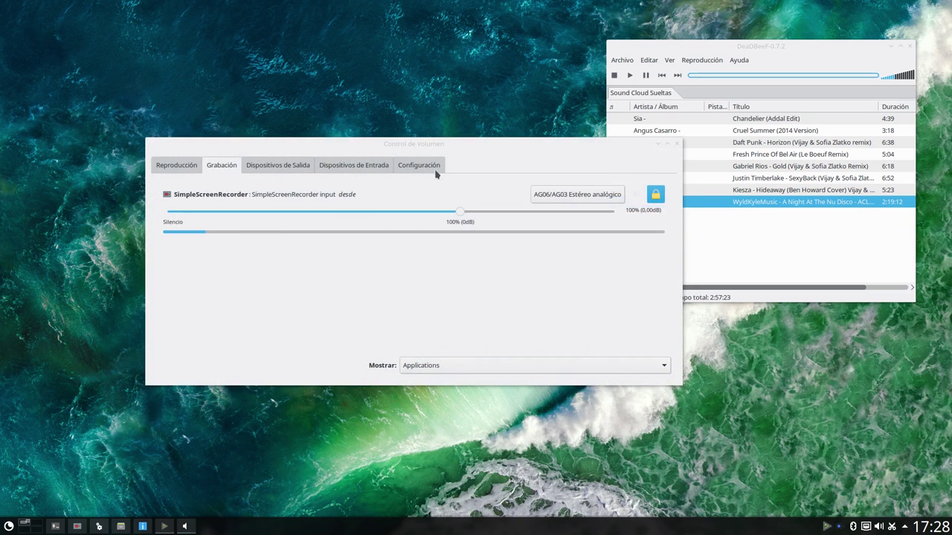
{"action": "left_click_drag", "start_coordinate": [498, 150], "coordinate": [438, 226]}
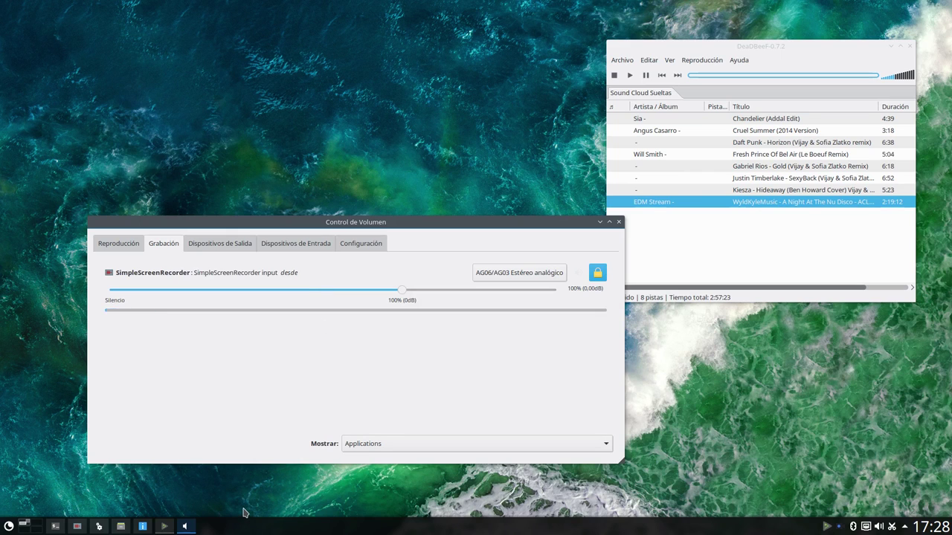
Search the application launcher for "butt", run the program and rearrange the volume control and butt windows so they stay apart
{"action": "left_click", "coordinate": [8, 526]}
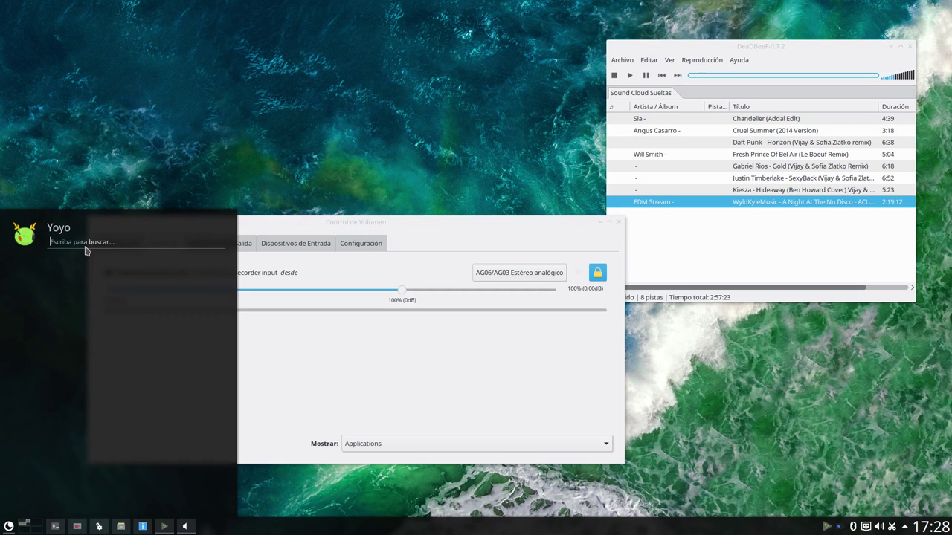
{"action": "type", "text": "butt"}
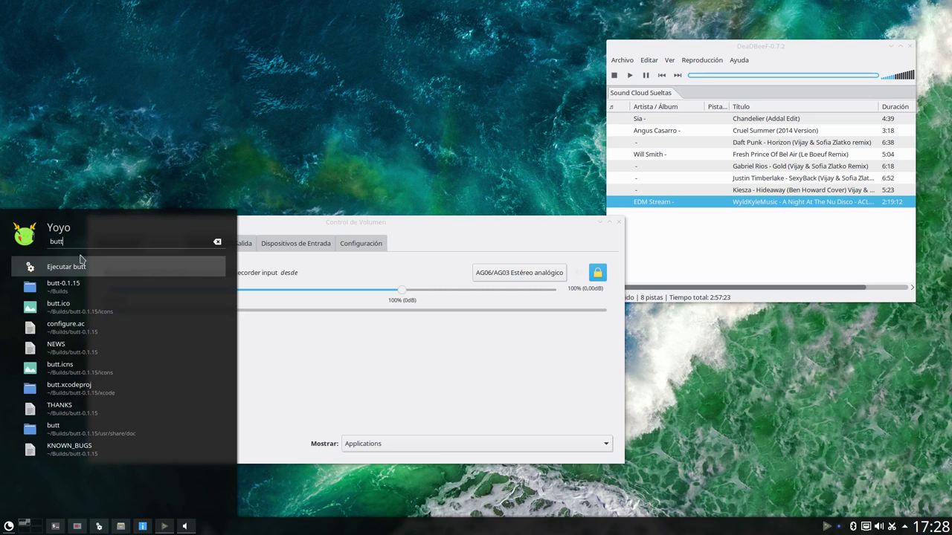
{"action": "left_click", "coordinate": [77, 273]}
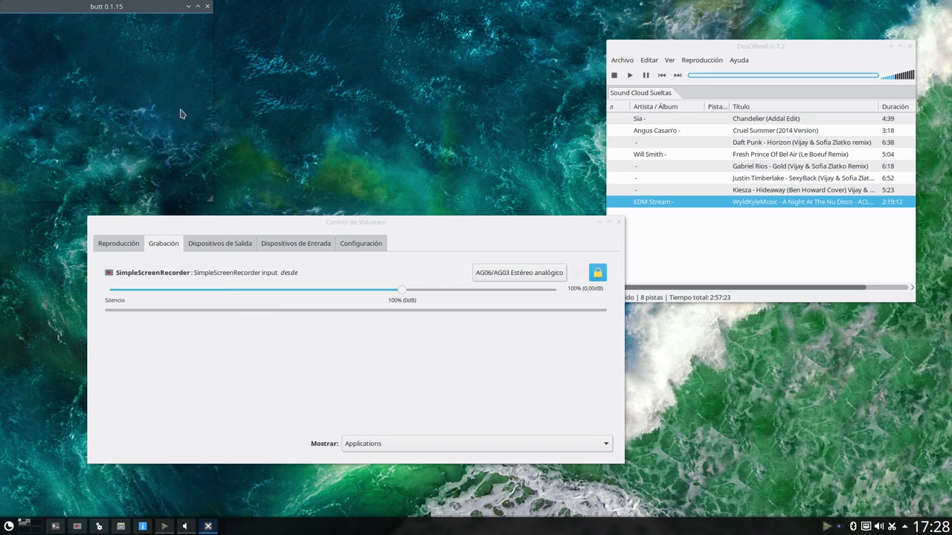
{"action": "left_click_drag", "start_coordinate": [403, 227], "coordinate": [376, 263]}
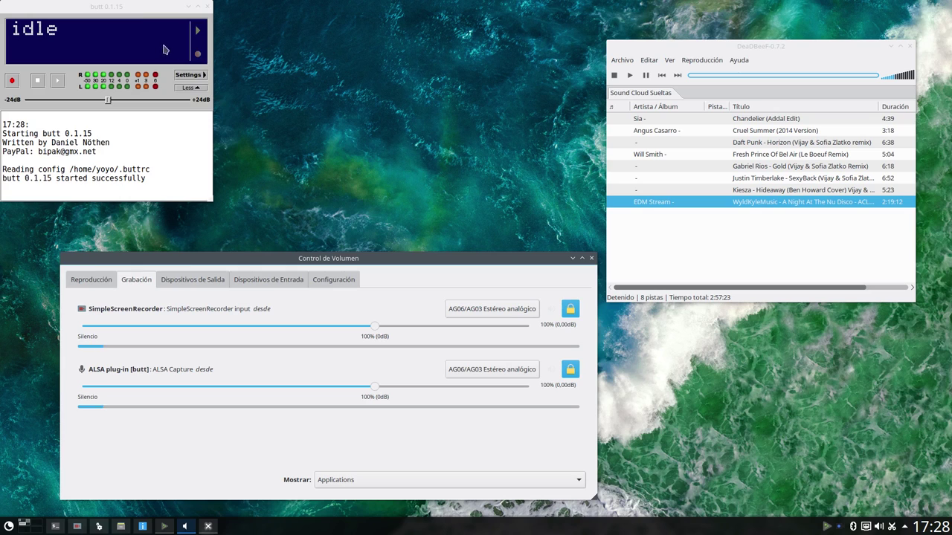
{"action": "left_click_drag", "start_coordinate": [138, 11], "coordinate": [152, 15]}
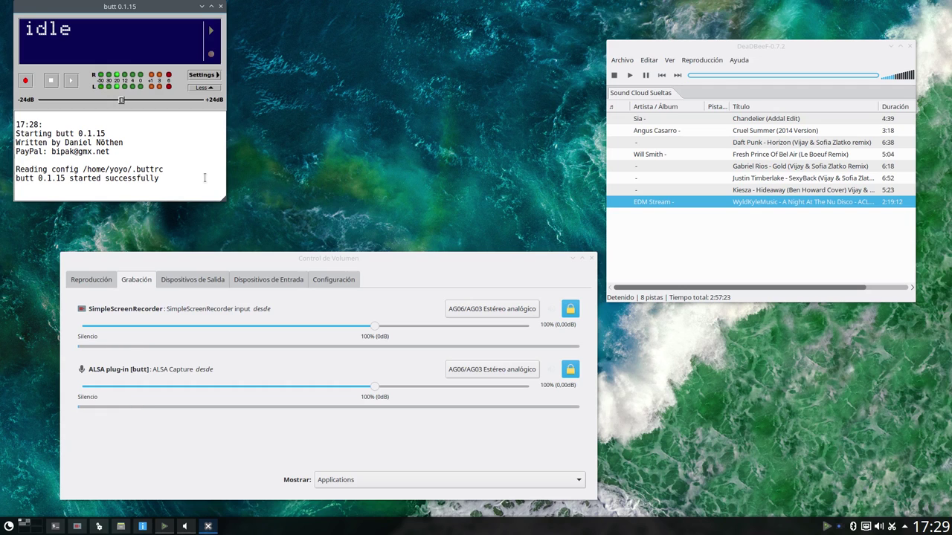
{"action": "left_click", "coordinate": [8, 527]}
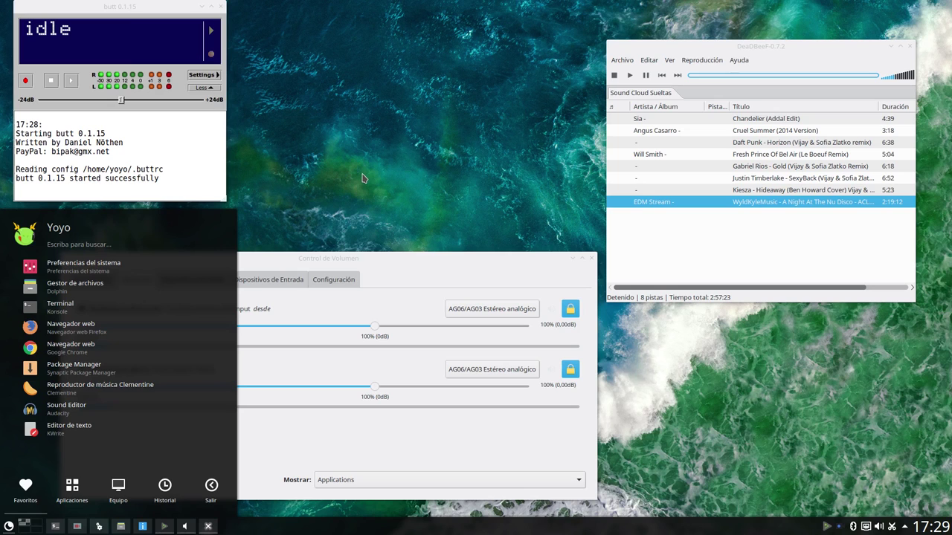
{"action": "left_click", "coordinate": [302, 212]}
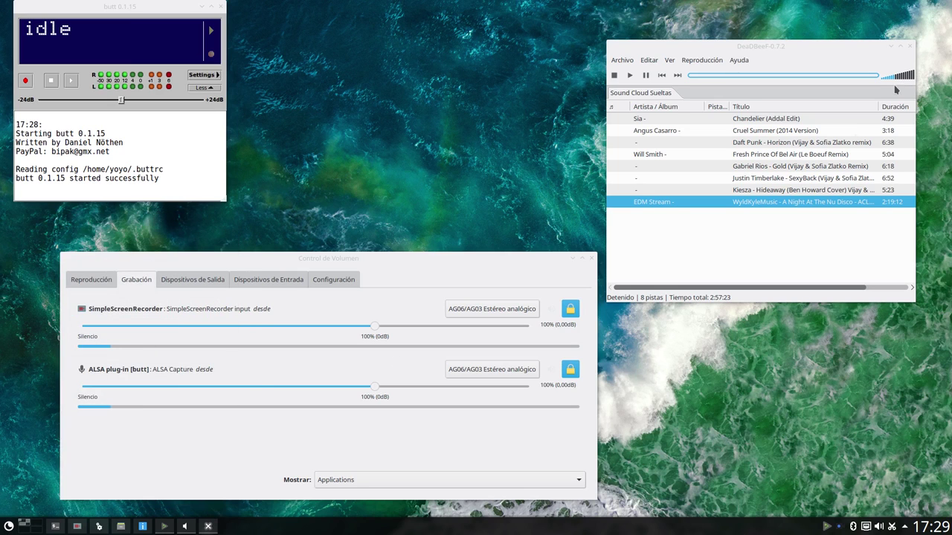
{"action": "mouse_move", "coordinate": [902, 82]}
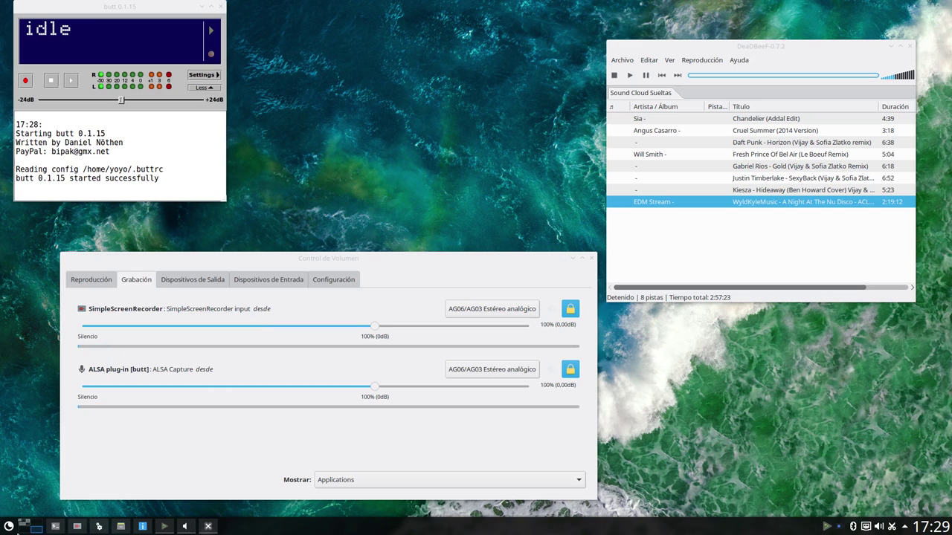
Launch the Mumble voice chat client from the Internet applications and connect to the favourite server Killall Radio
{"action": "left_click", "coordinate": [9, 526]}
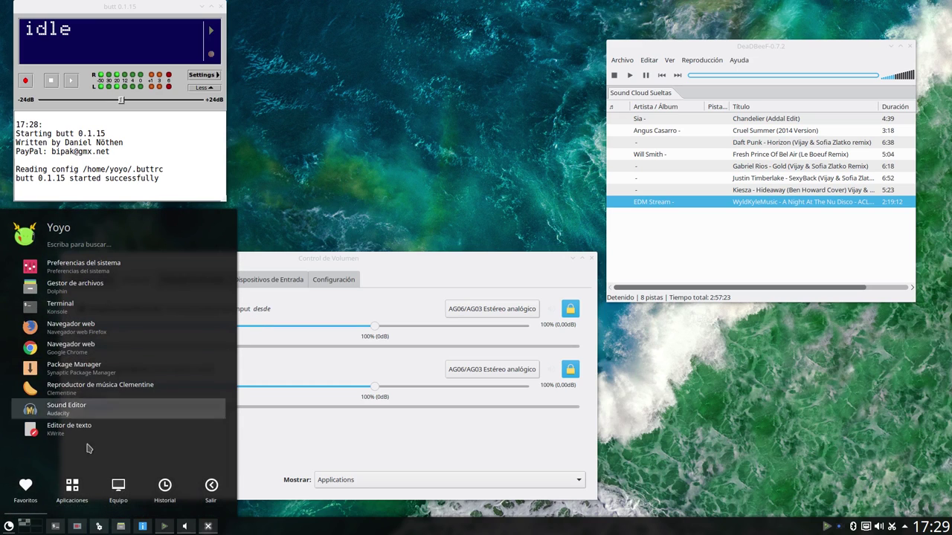
{"action": "left_click", "coordinate": [74, 492]}
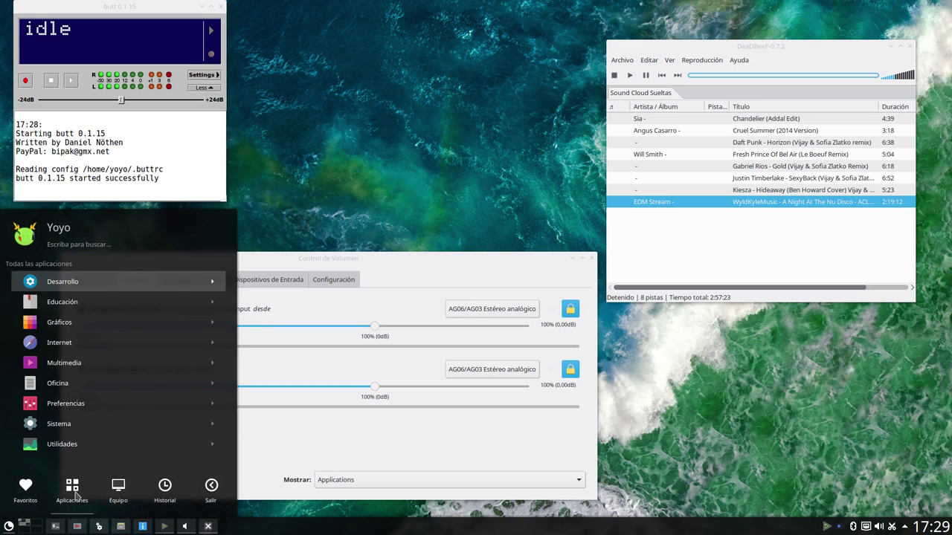
{"action": "left_click", "coordinate": [80, 347]}
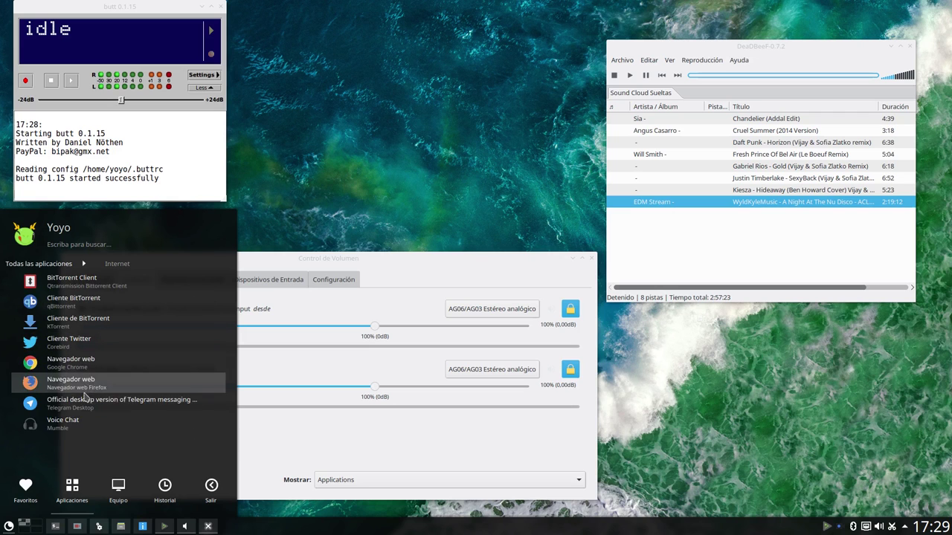
{"action": "left_click", "coordinate": [67, 423]}
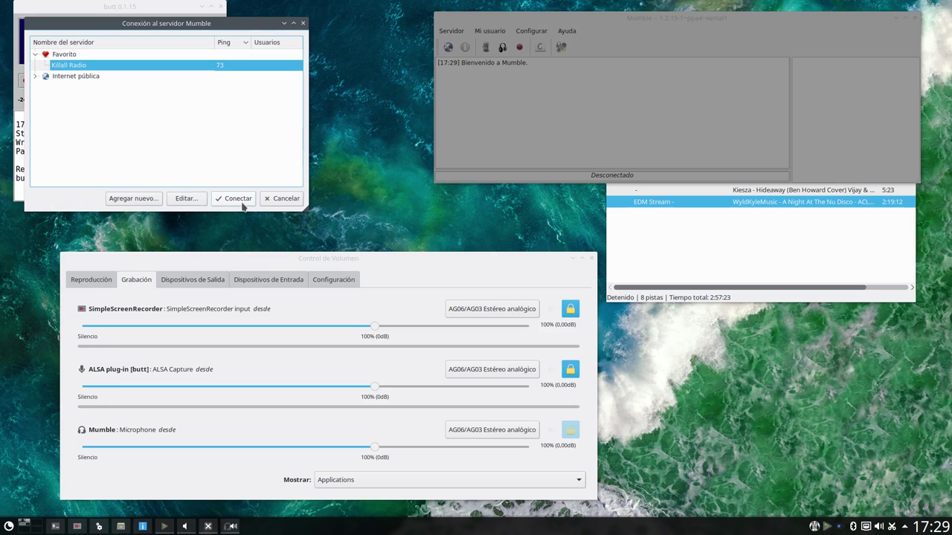
{"action": "left_click", "coordinate": [236, 199]}
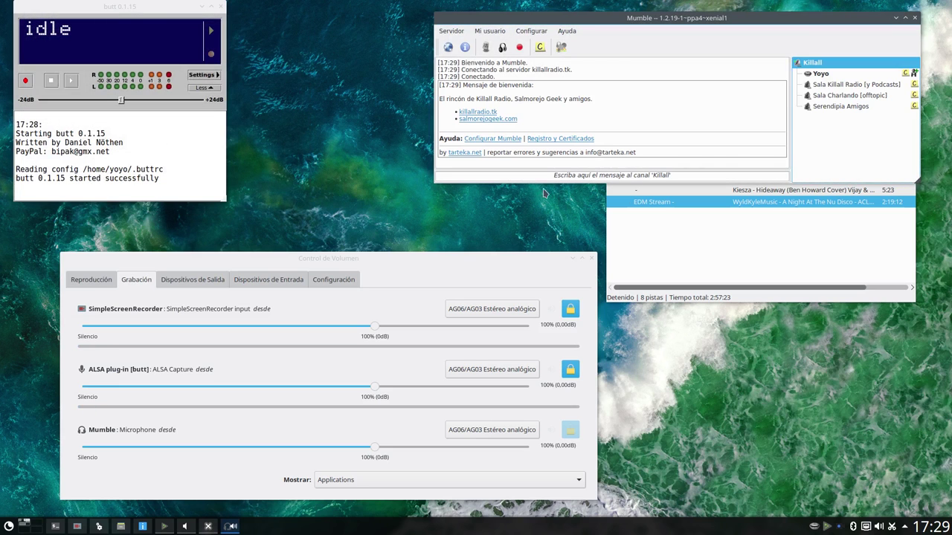
Move the Mumble window off the music player, make it taller and minimize it
{"action": "left_click_drag", "start_coordinate": [732, 21], "coordinate": [499, 176]}
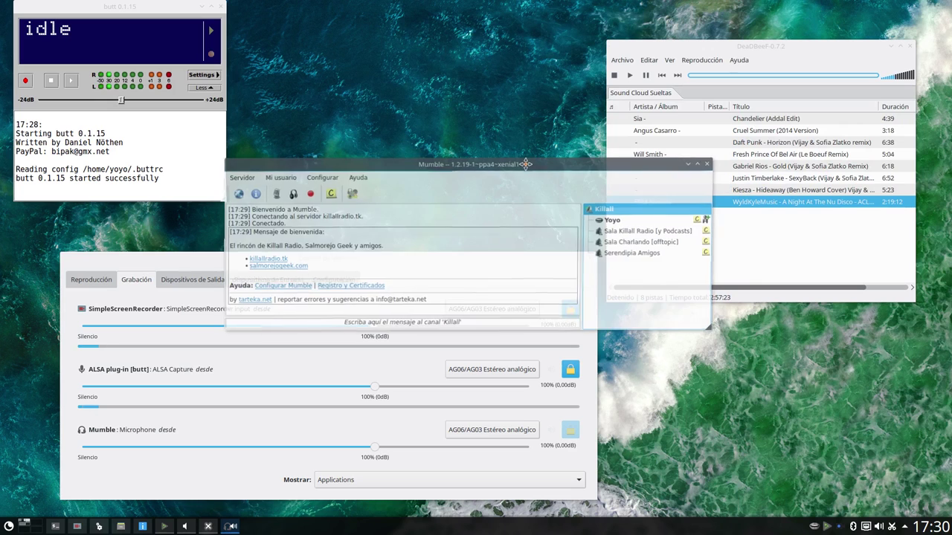
{"action": "left_click_drag", "start_coordinate": [711, 331], "coordinate": [710, 382]}
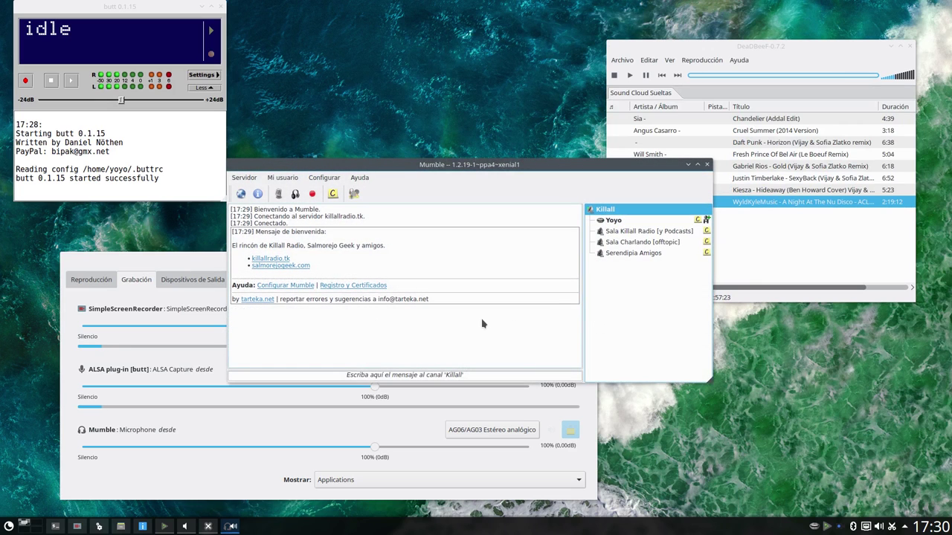
{"action": "left_click_drag", "start_coordinate": [482, 164], "coordinate": [609, 255]}
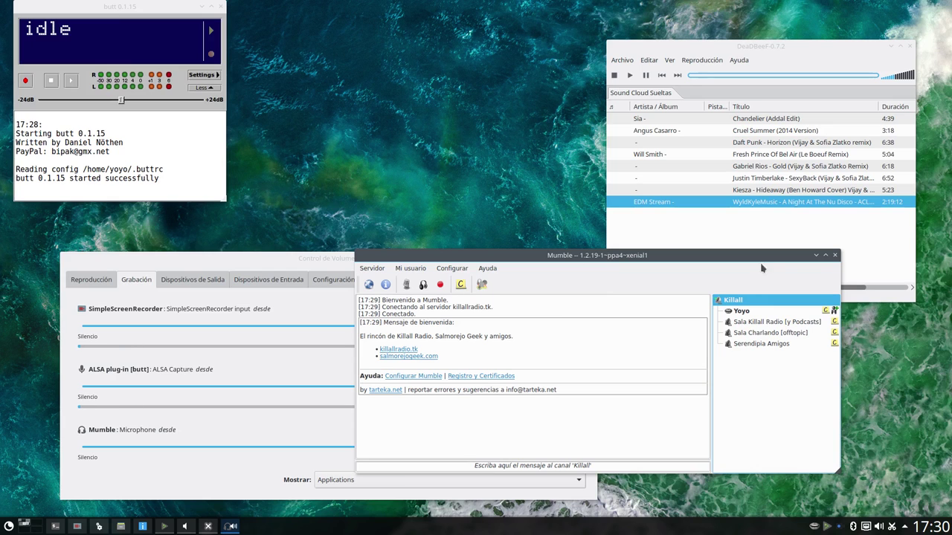
{"action": "left_click", "coordinate": [816, 255]}
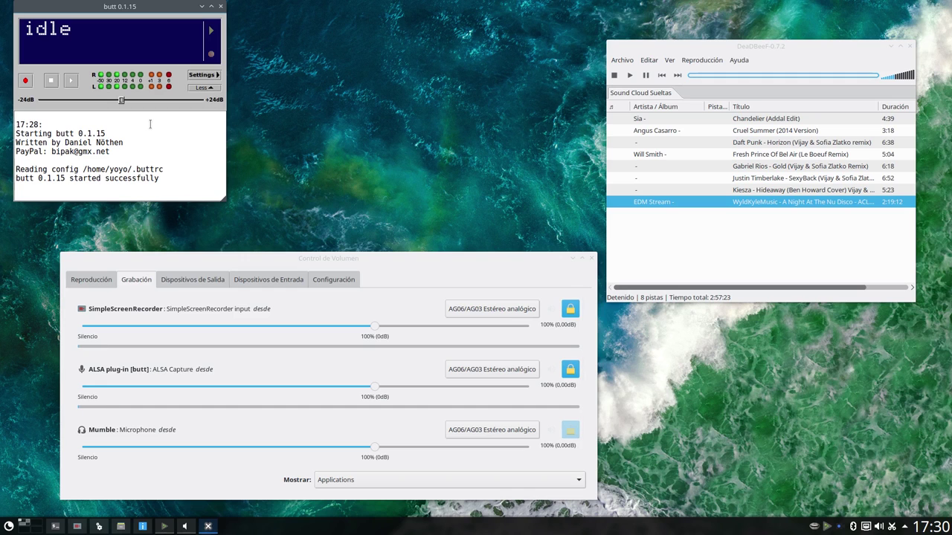
Restore the Dolphin window, highlight the three kernel .deb packages in the 4.12 folder, clear the selection and minimize the window
{"action": "left_click", "coordinate": [120, 527]}
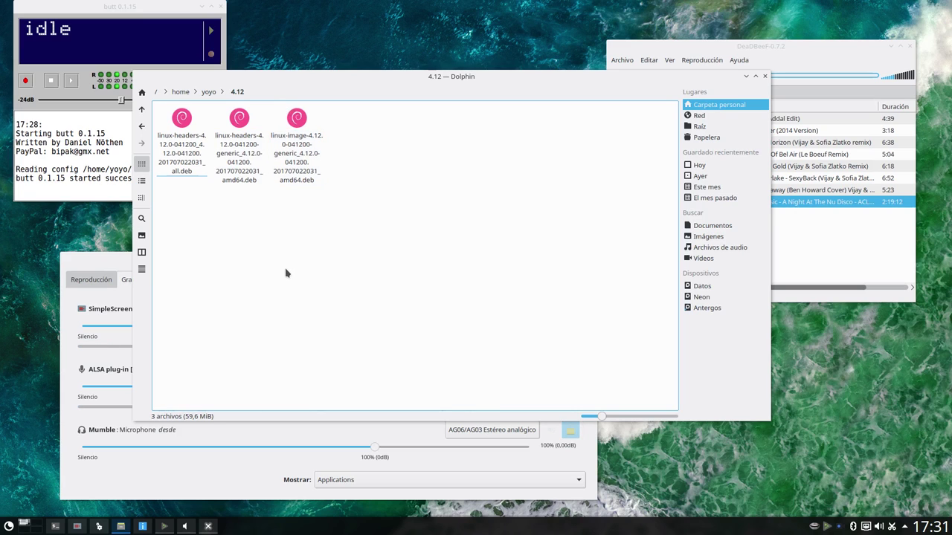
{"action": "left_click_drag", "start_coordinate": [332, 228], "coordinate": [185, 118]}
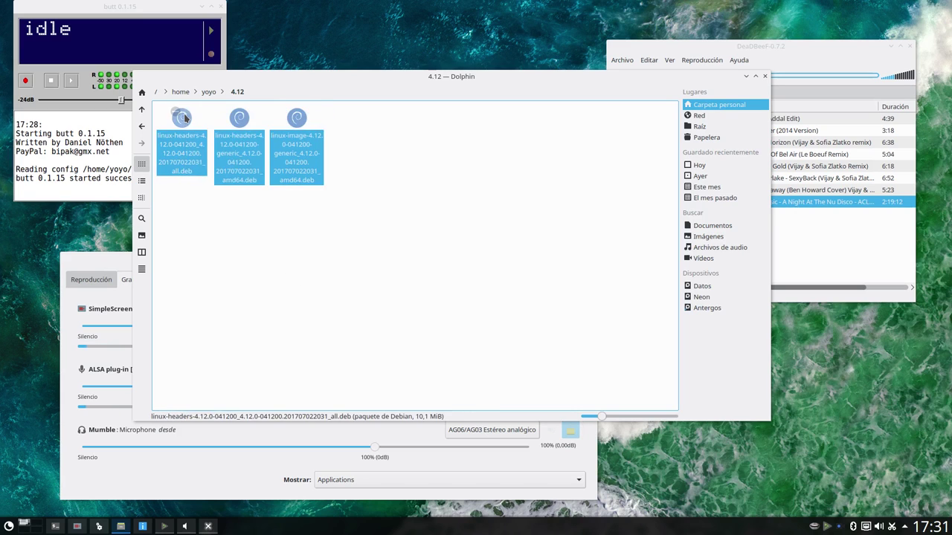
{"action": "left_click", "coordinate": [217, 277]}
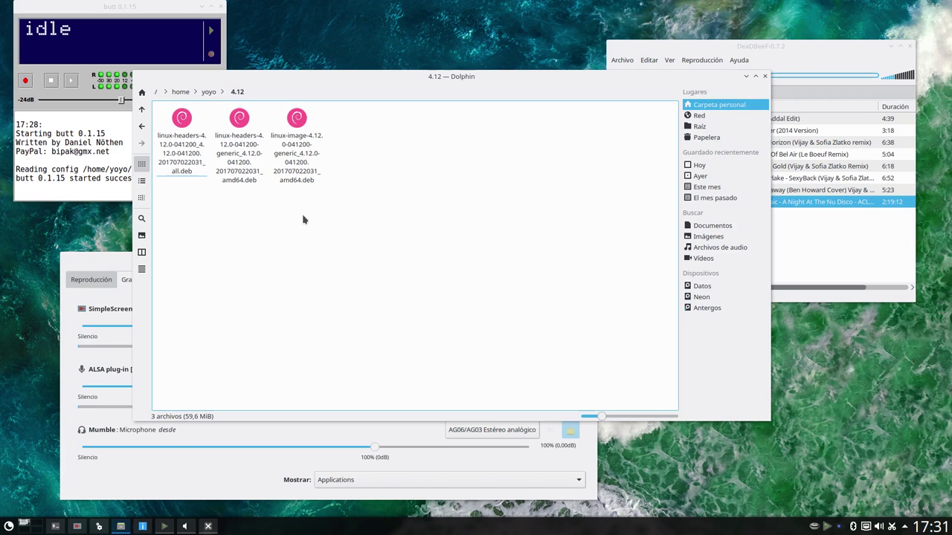
{"action": "left_click_drag", "start_coordinate": [315, 212], "coordinate": [159, 111]}
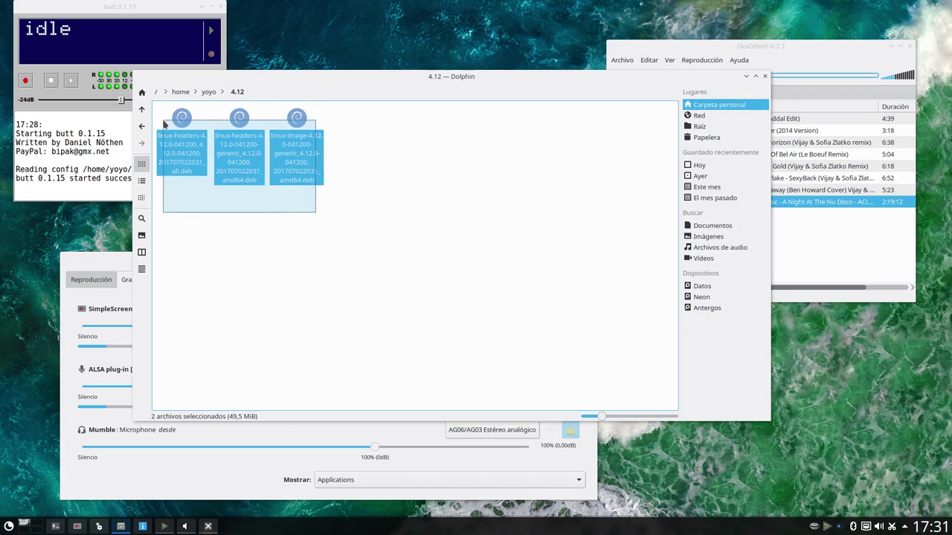
{"action": "left_click", "coordinate": [203, 293]}
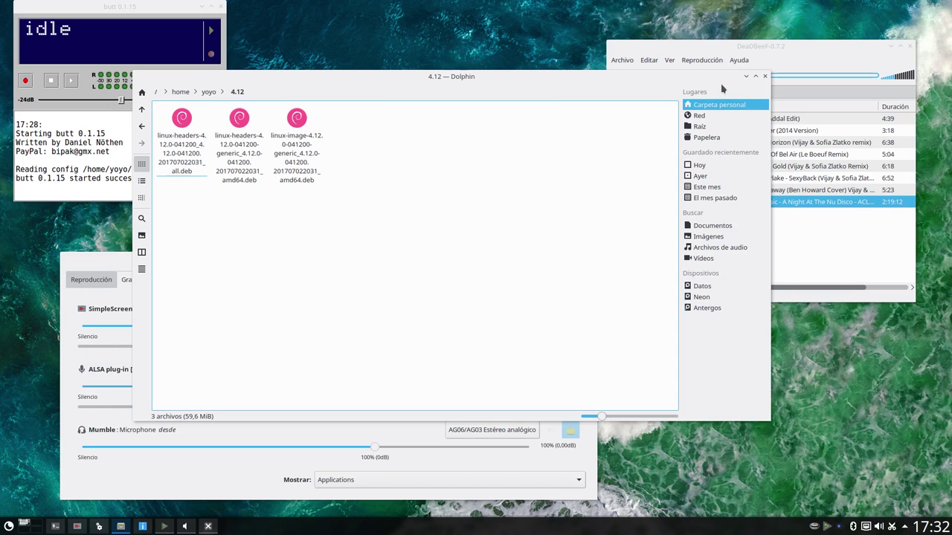
{"action": "left_click", "coordinate": [746, 76]}
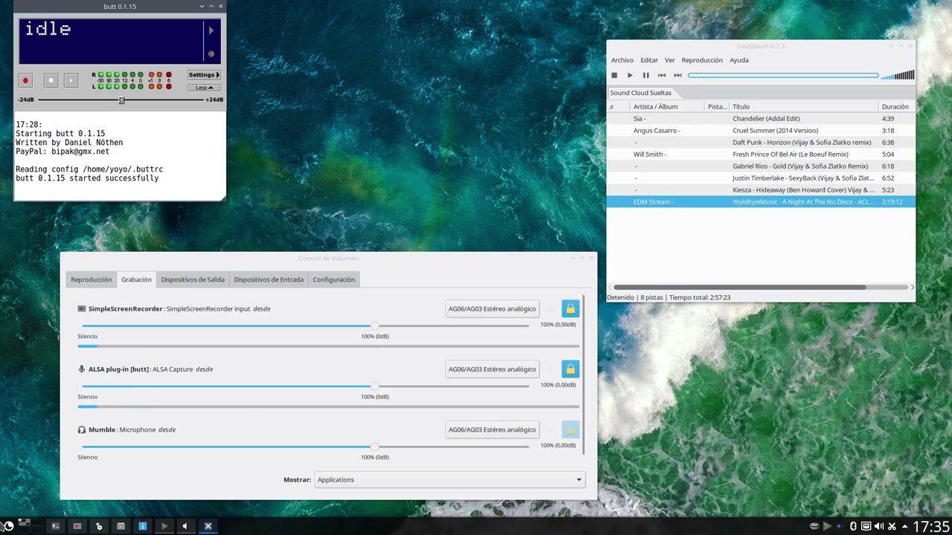
Restore the Konsole window, enlarge it and run htop to examine the running processes and resource usage, then minimize it
{"action": "left_click", "coordinate": [53, 526]}
{"action": "left_click_drag", "start_coordinate": [784, 195], "coordinate": [587, 185]}
{"action": "left_click_drag", "start_coordinate": [687, 285], "coordinate": [842, 382]}
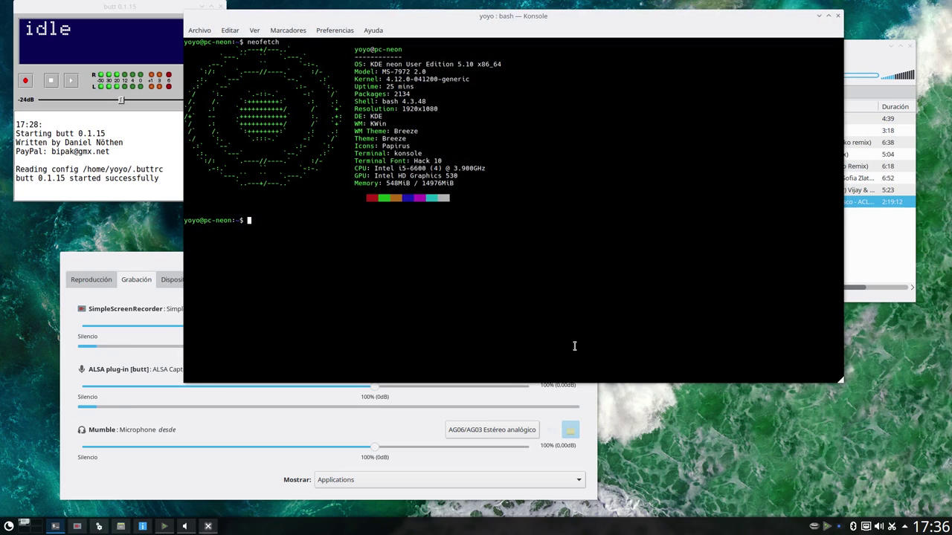
{"action": "type", "text": "htop"}
{"action": "key", "text": "Return"}
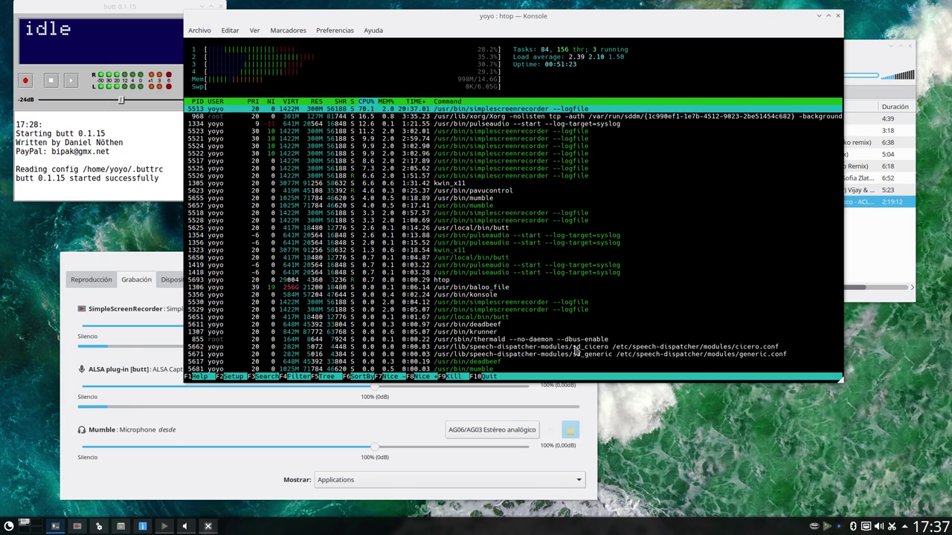
{"action": "left_click", "coordinate": [817, 16]}
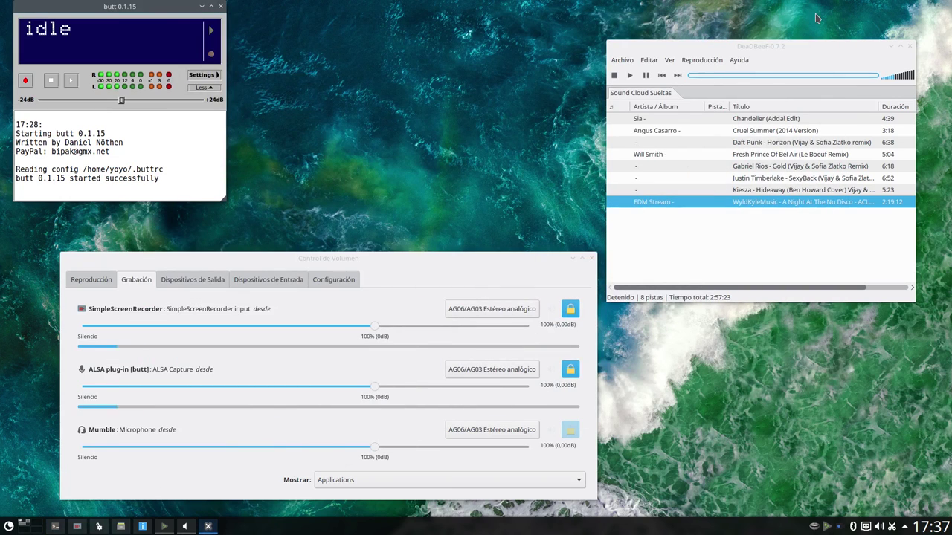
Close the DeaDBeeF music player, restore the Info Center window and move it slightly higher
{"action": "left_click_drag", "start_coordinate": [819, 51], "coordinate": [700, 35]}
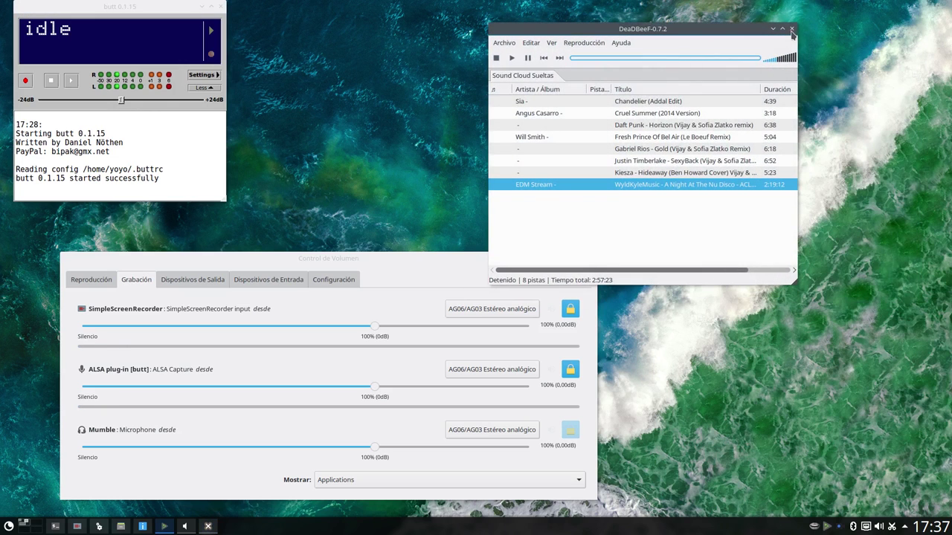
{"action": "left_click", "coordinate": [792, 30]}
{"action": "left_click", "coordinate": [142, 526]}
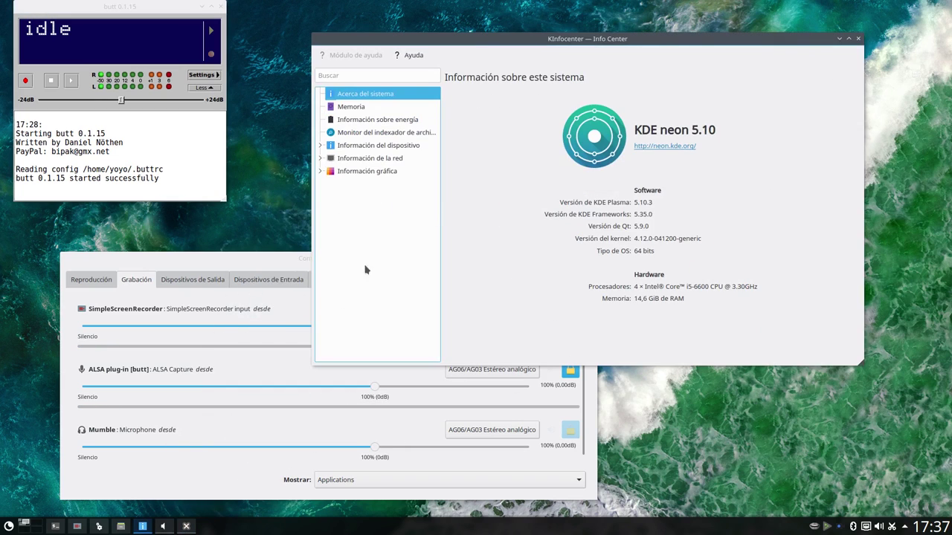
{"action": "left_click_drag", "start_coordinate": [610, 41], "coordinate": [628, 25]}
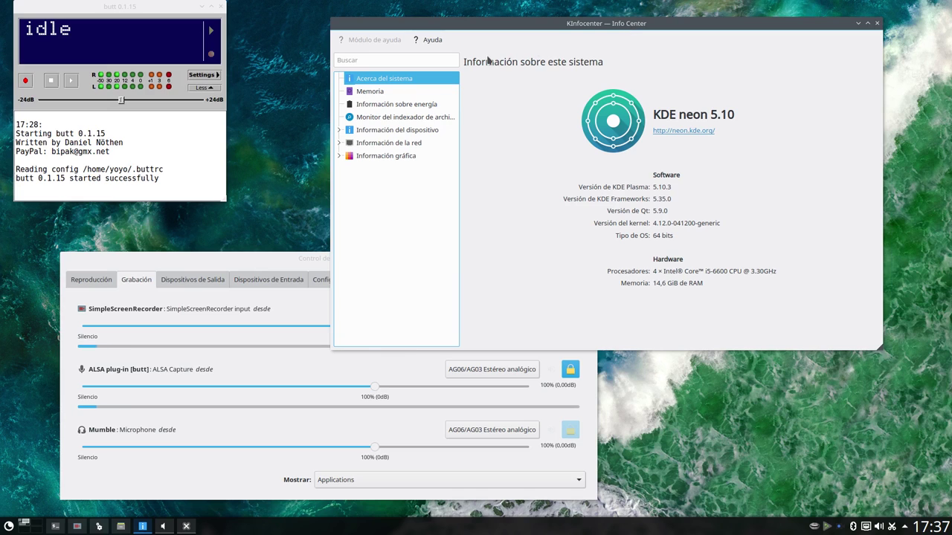
Minimize the volume control, close butt and move the Info Center window to the middle of the desktop
{"action": "left_click", "coordinate": [293, 260]}
{"action": "left_click", "coordinate": [572, 258]}
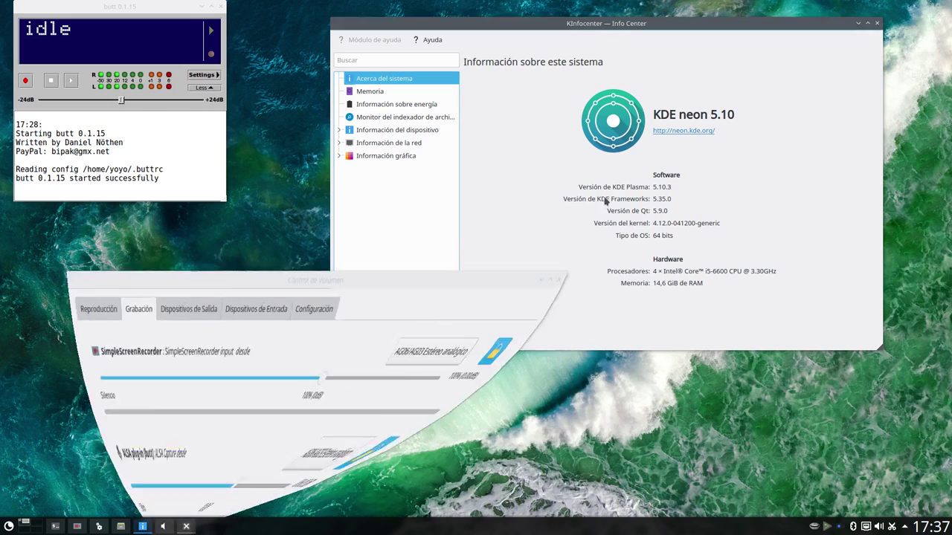
{"action": "left_click_drag", "start_coordinate": [642, 27], "coordinate": [642, 56]}
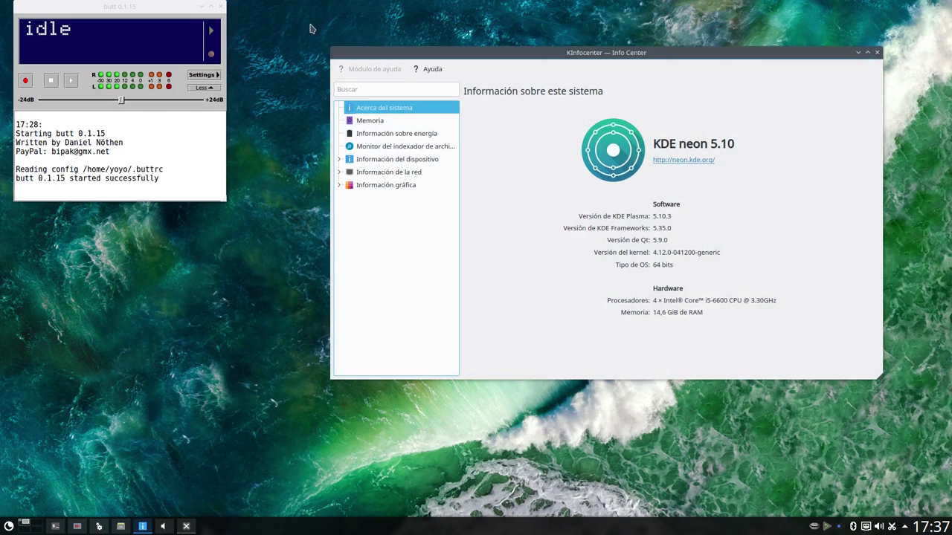
{"action": "left_click", "coordinate": [223, 9]}
{"action": "left_click_drag", "start_coordinate": [518, 55], "coordinate": [397, 46]}
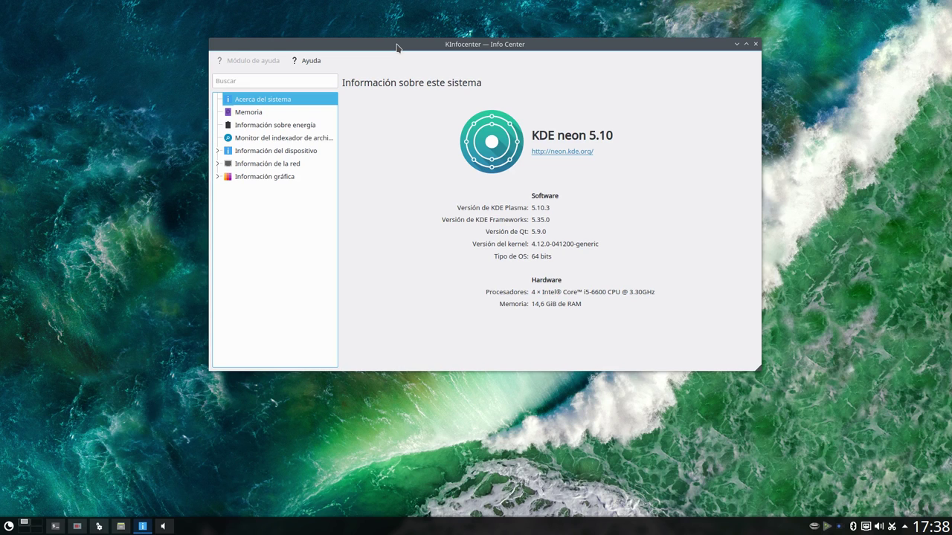
Reposition the Info Center window on the desktop and restore the SimpleScreenRecorder window
{"action": "left_click_drag", "start_coordinate": [558, 45], "coordinate": [425, 17]}
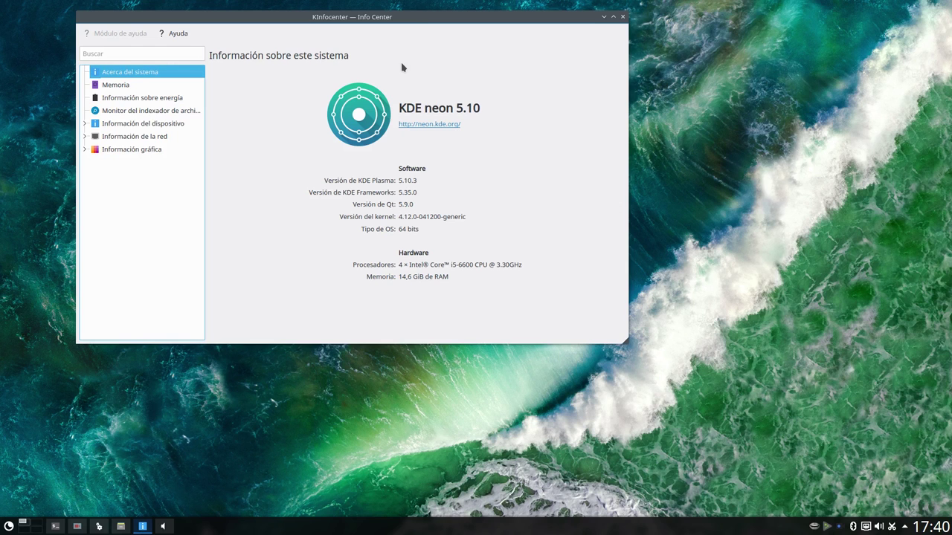
{"action": "left_click_drag", "start_coordinate": [359, 17], "coordinate": [392, 55]}
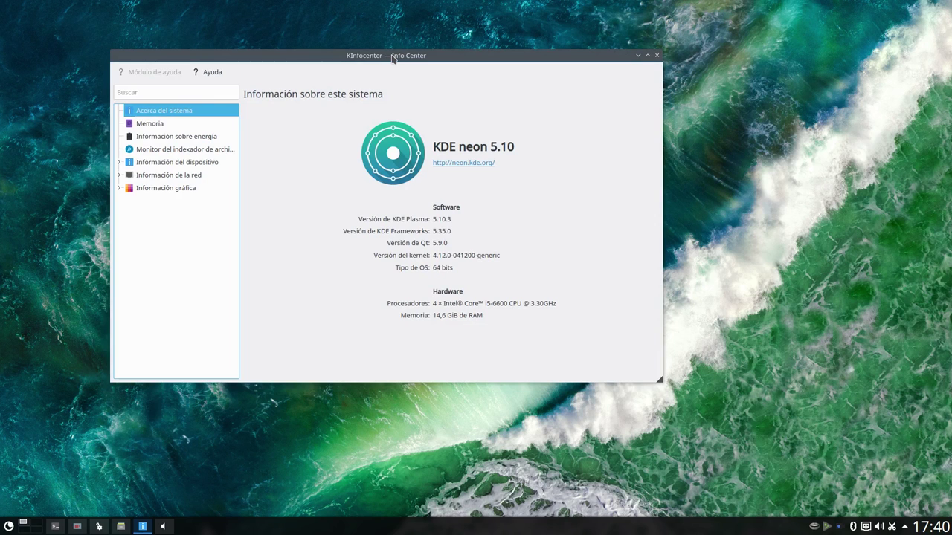
{"action": "left_click", "coordinate": [78, 527]}
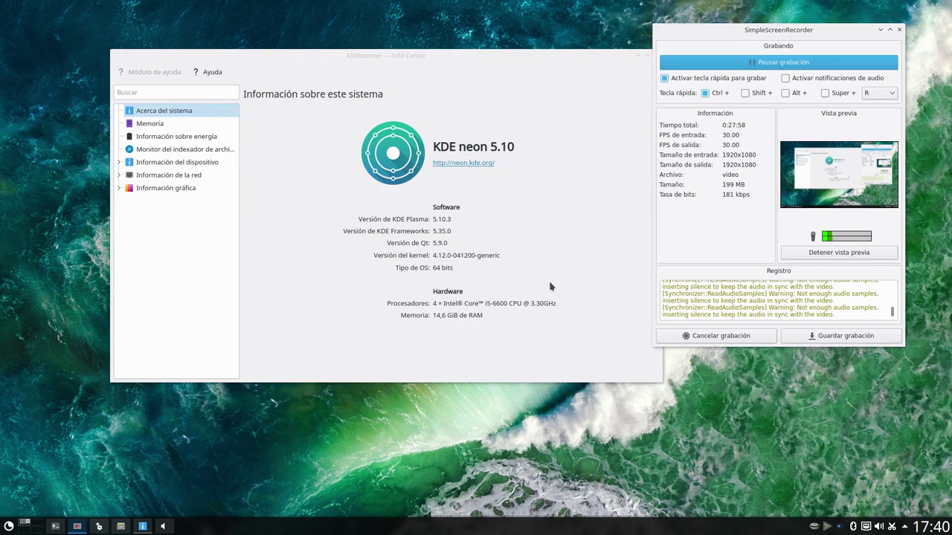